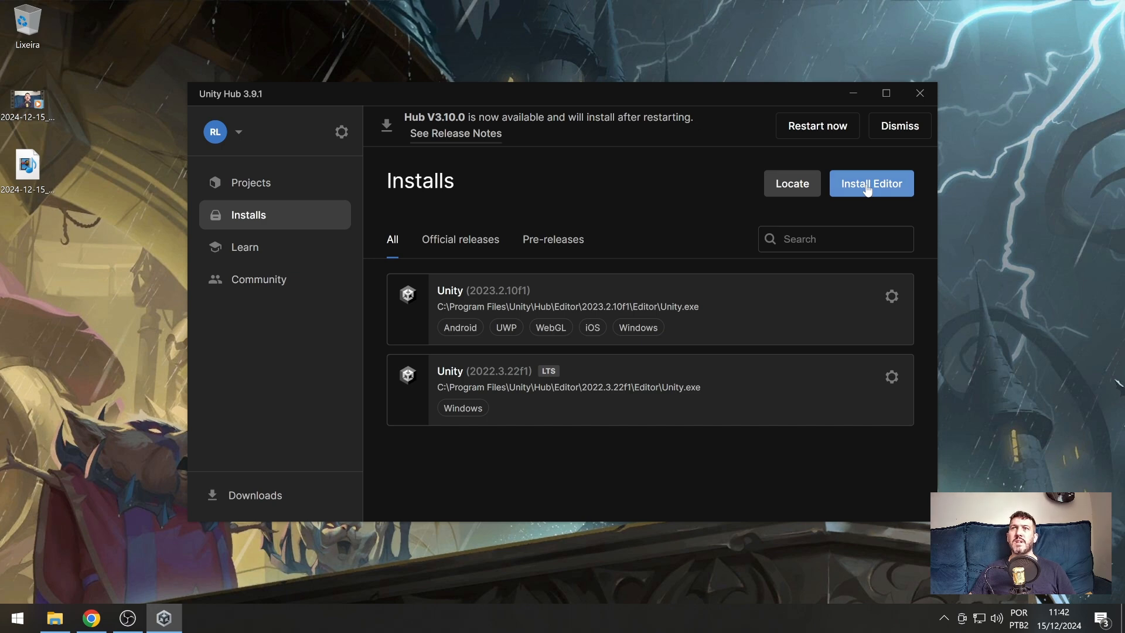
- Choose the recommended Unity 6 (6000.0.31f1) LTS release for installation from the official releases
click(867, 189)
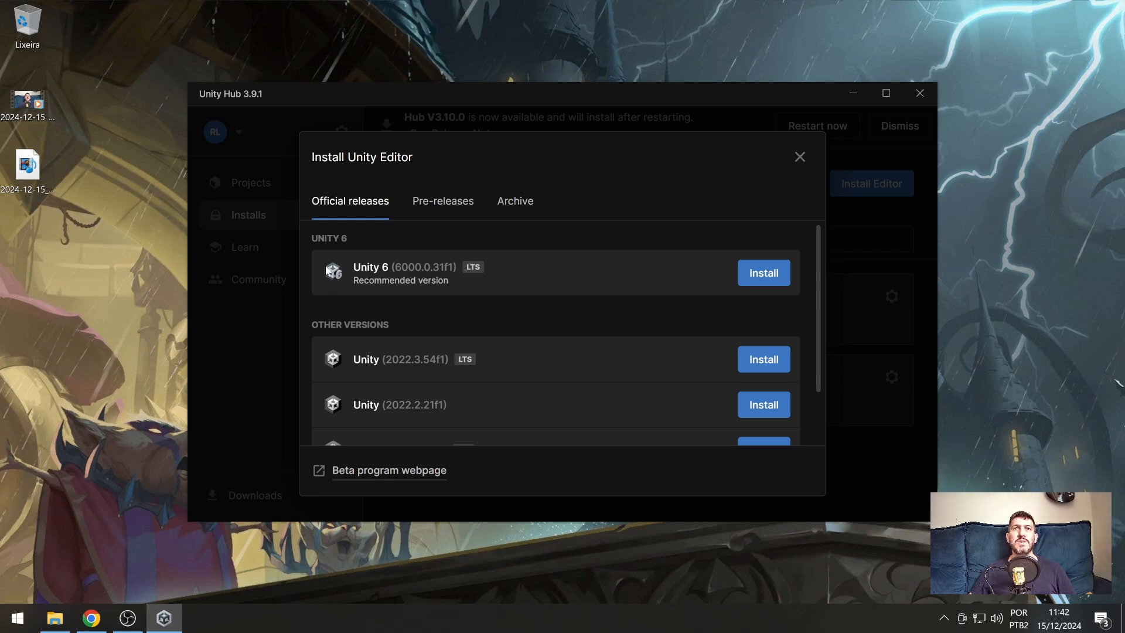
scroll(375, 325, down, 2)
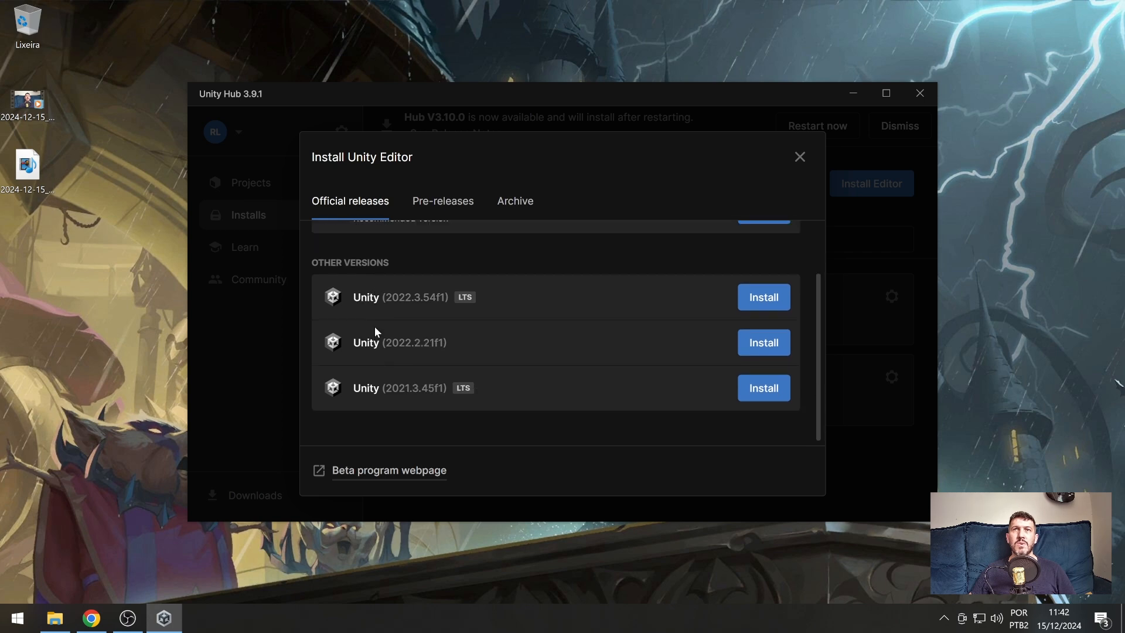
scroll(373, 343, up, 2)
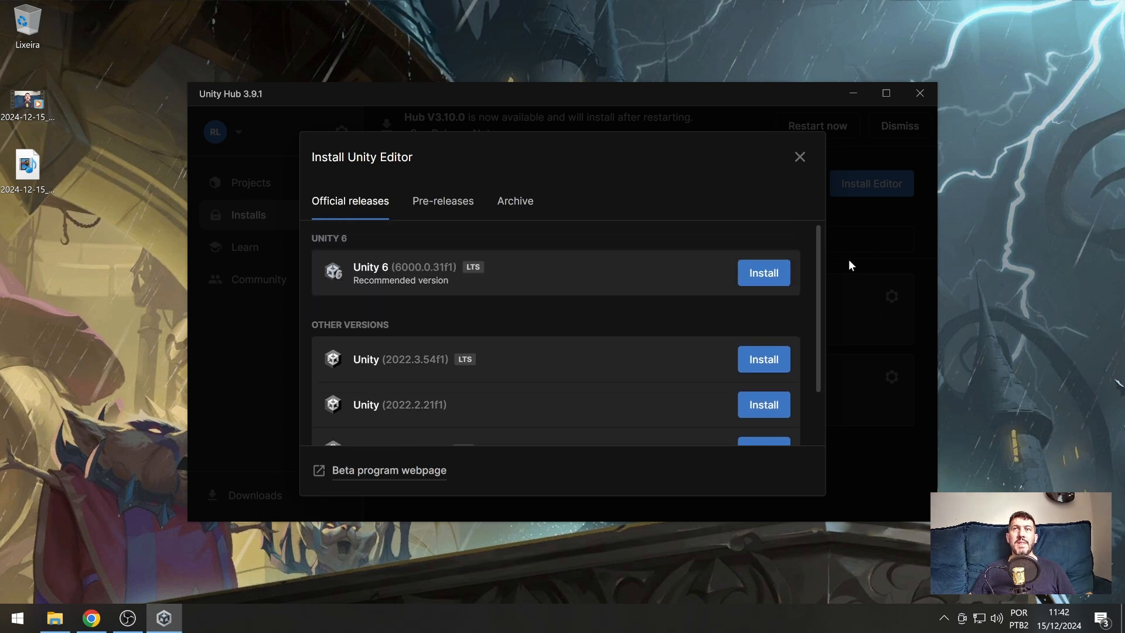
click(750, 270)
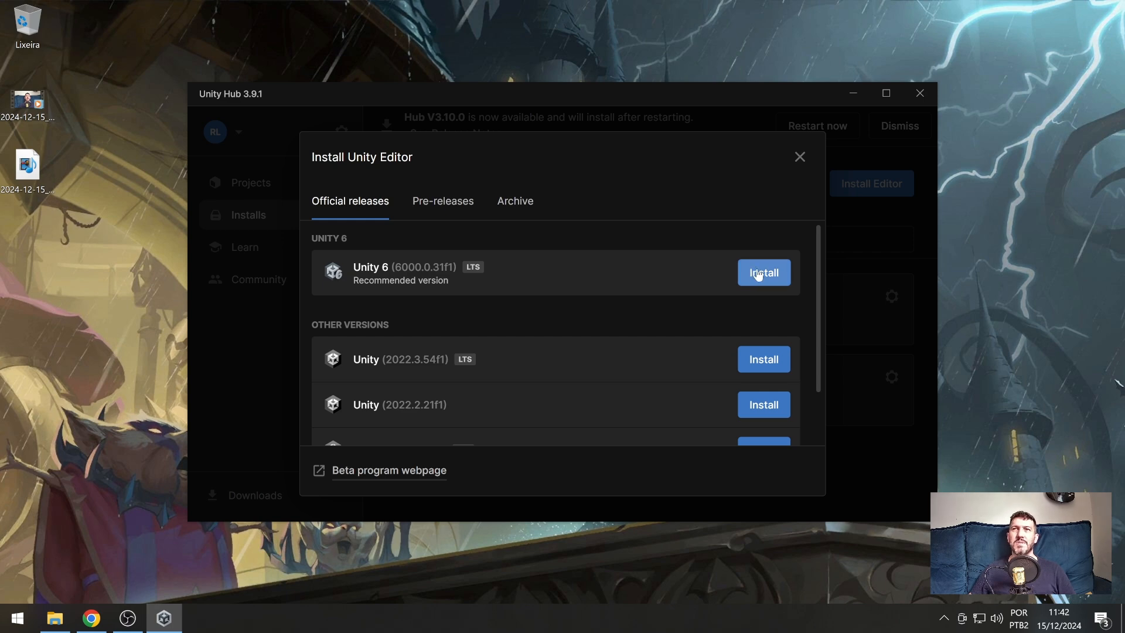
click(758, 273)
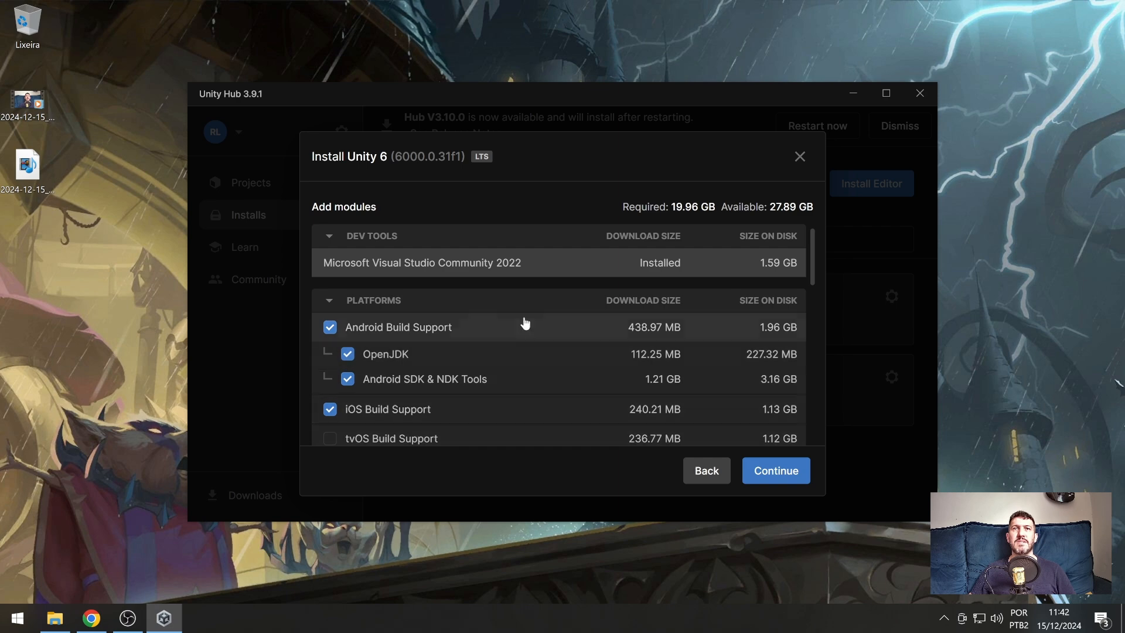
- Review the platform build support modules, language packs and documentation offered for the Unity 6 installation
scroll(510, 344, down, 3)
scroll(492, 359, up, 3)
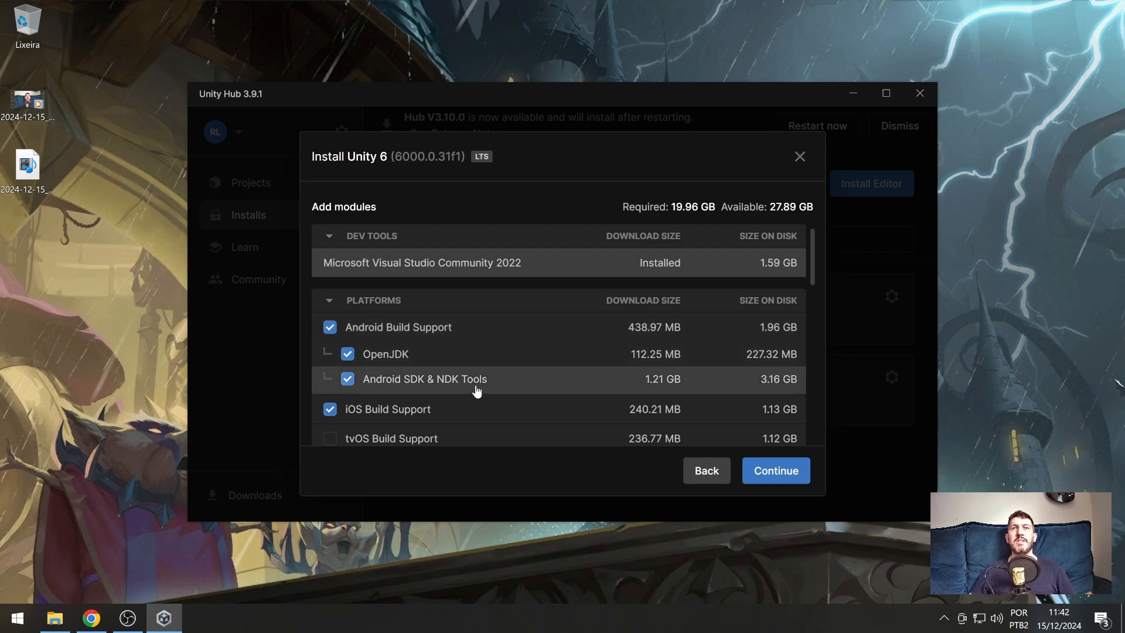
scroll(480, 382, down, 2)
scroll(368, 283, up, 2)
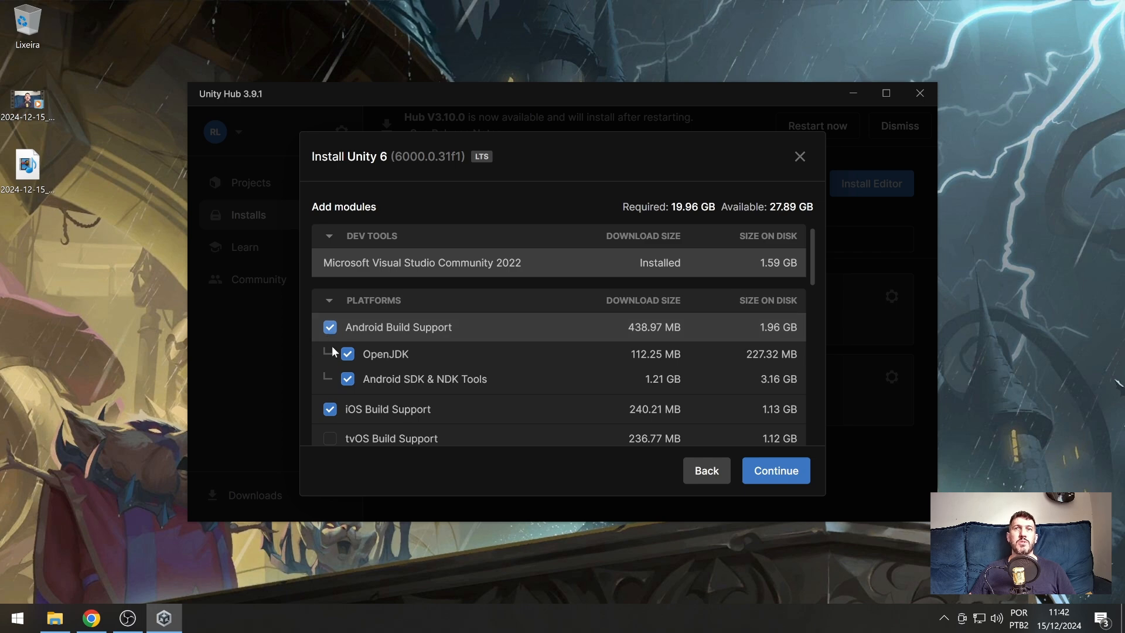
scroll(346, 409, down, 5)
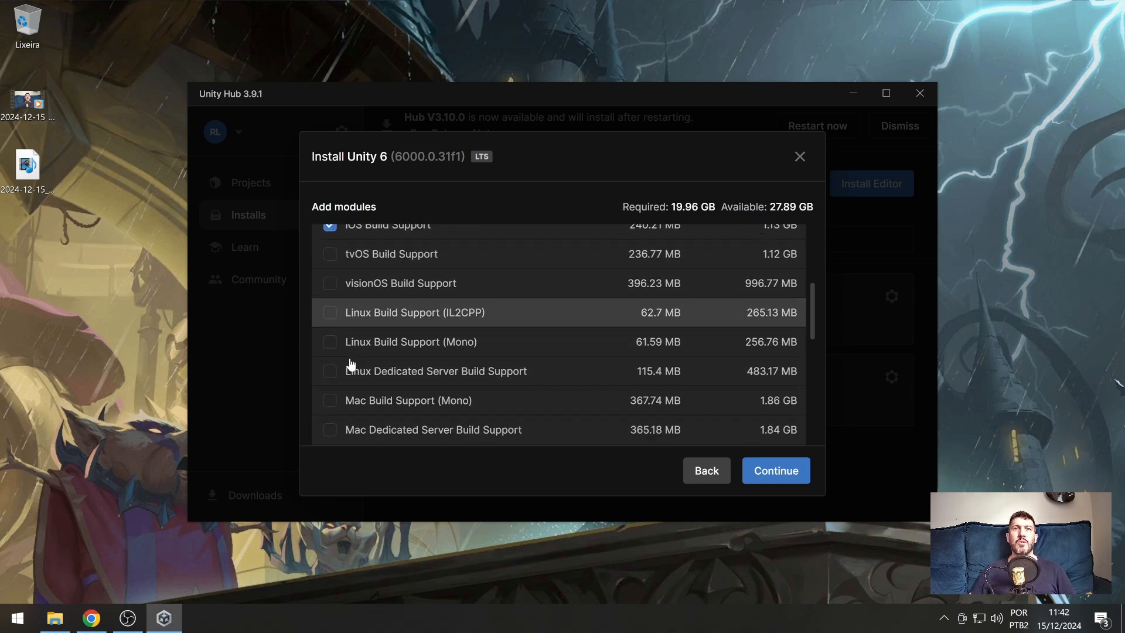
scroll(350, 375, down, 1)
click(343, 421)
scroll(363, 413, down, 2)
click(397, 388)
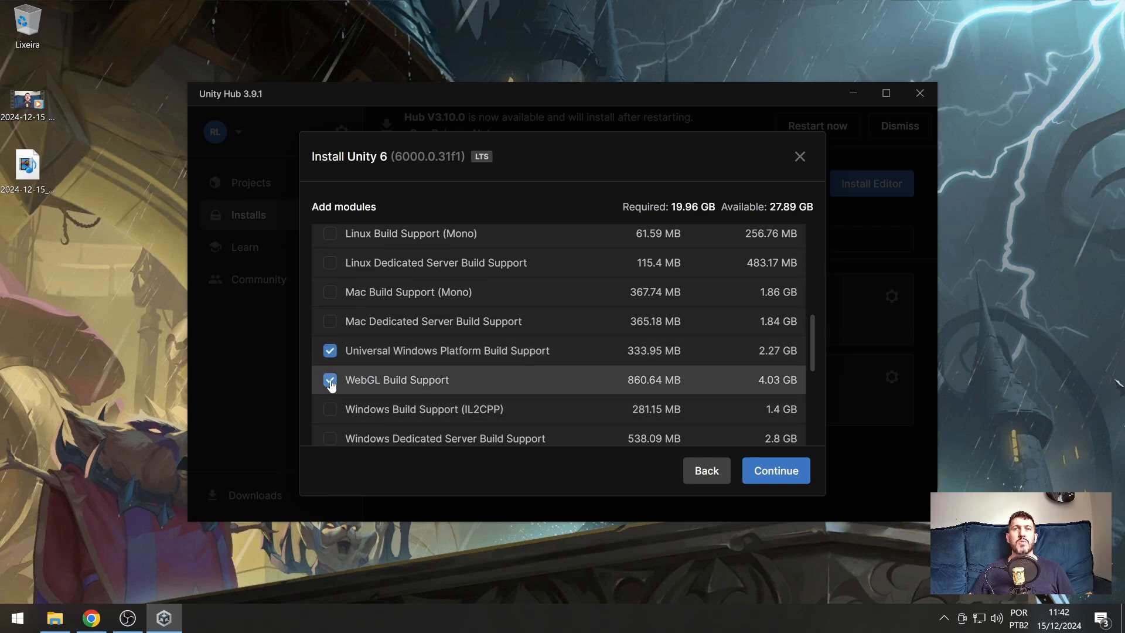
scroll(332, 383, down, 6)
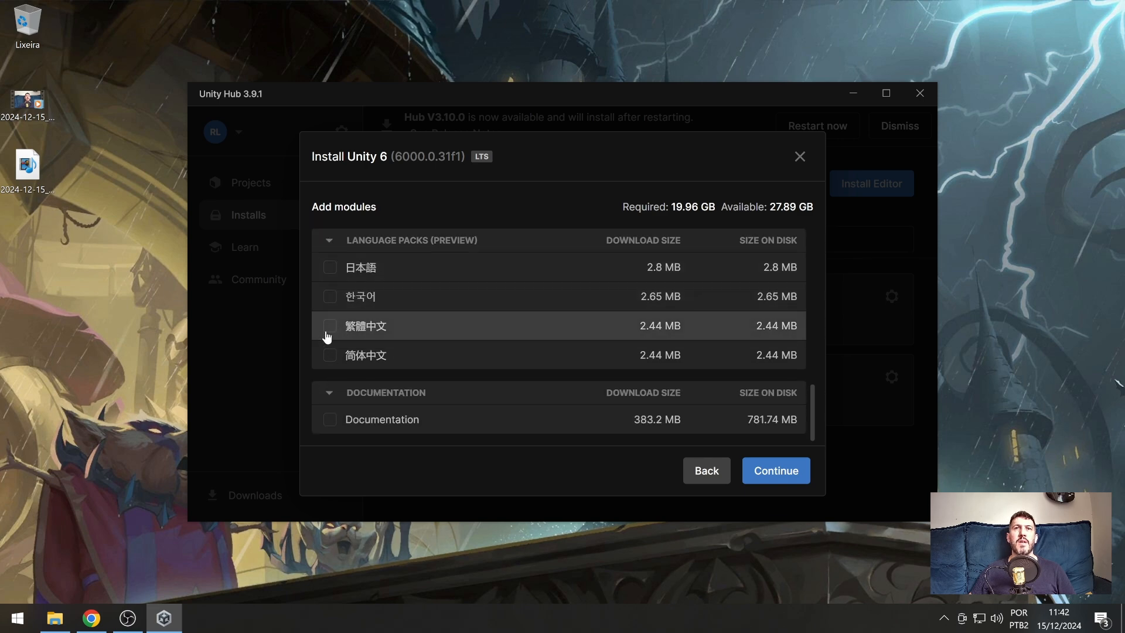
scroll(360, 420, up, 12)
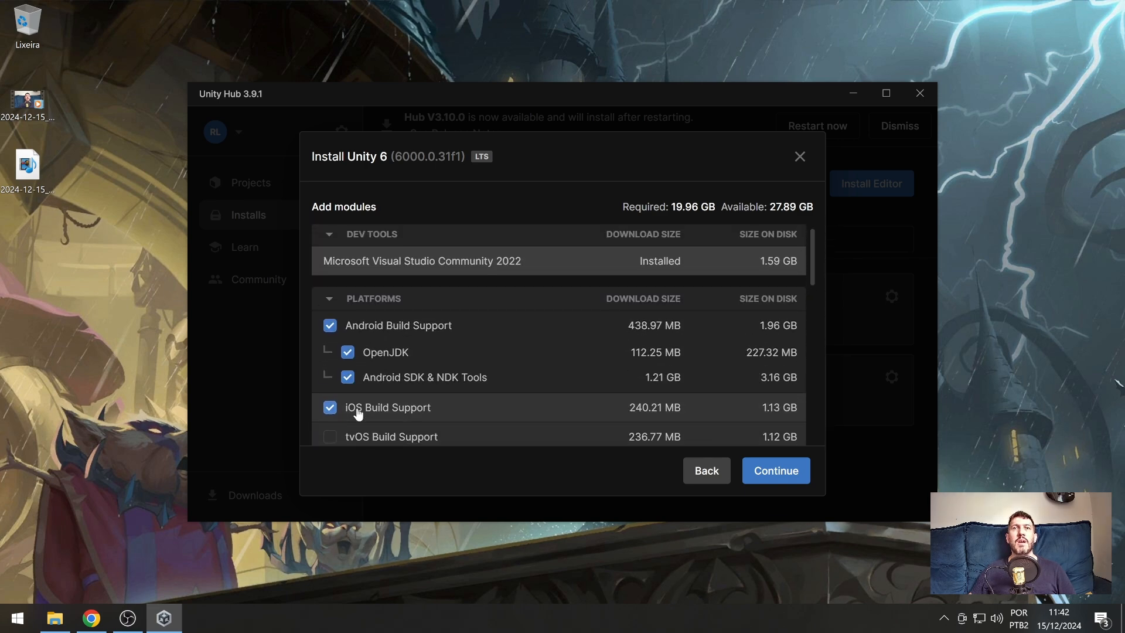
scroll(376, 319, down, 3)
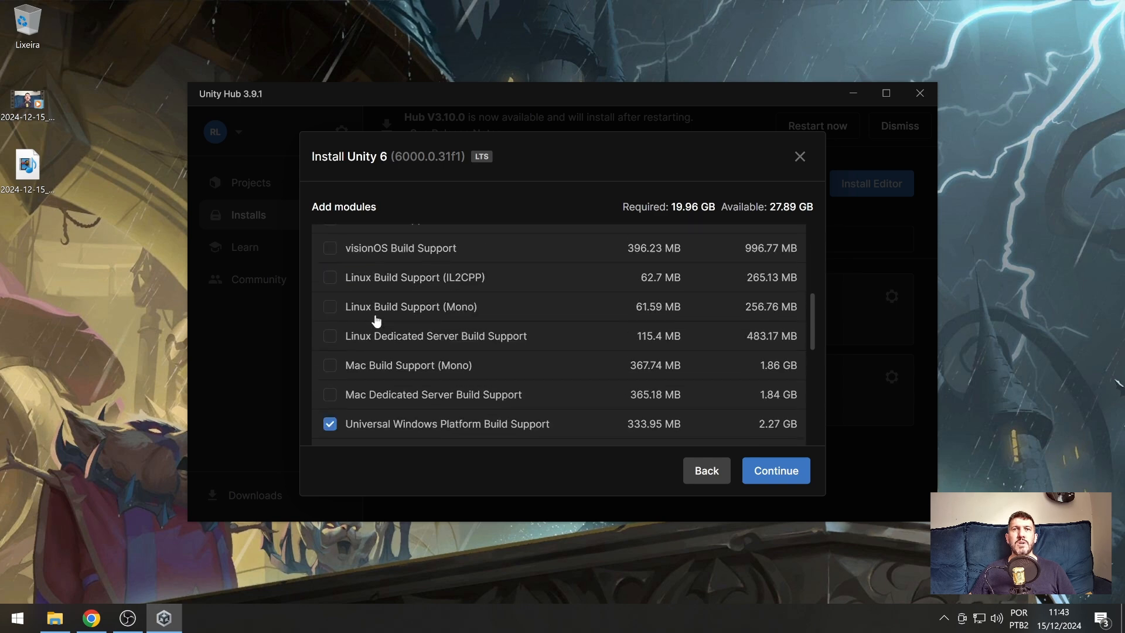
scroll(487, 331, down, 2)
scroll(480, 331, up, 5)
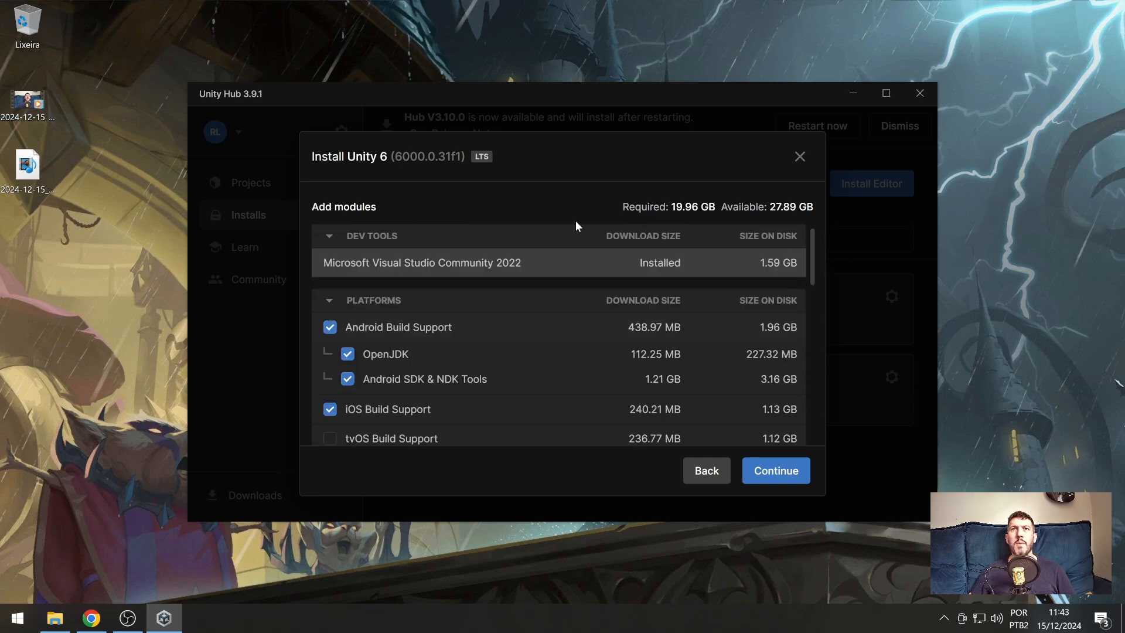
- Deselect the Android and iOS Build Support modules, review the other platforms, and reselect both modules
click(332, 329)
click(329, 408)
scroll(346, 445, down, 2)
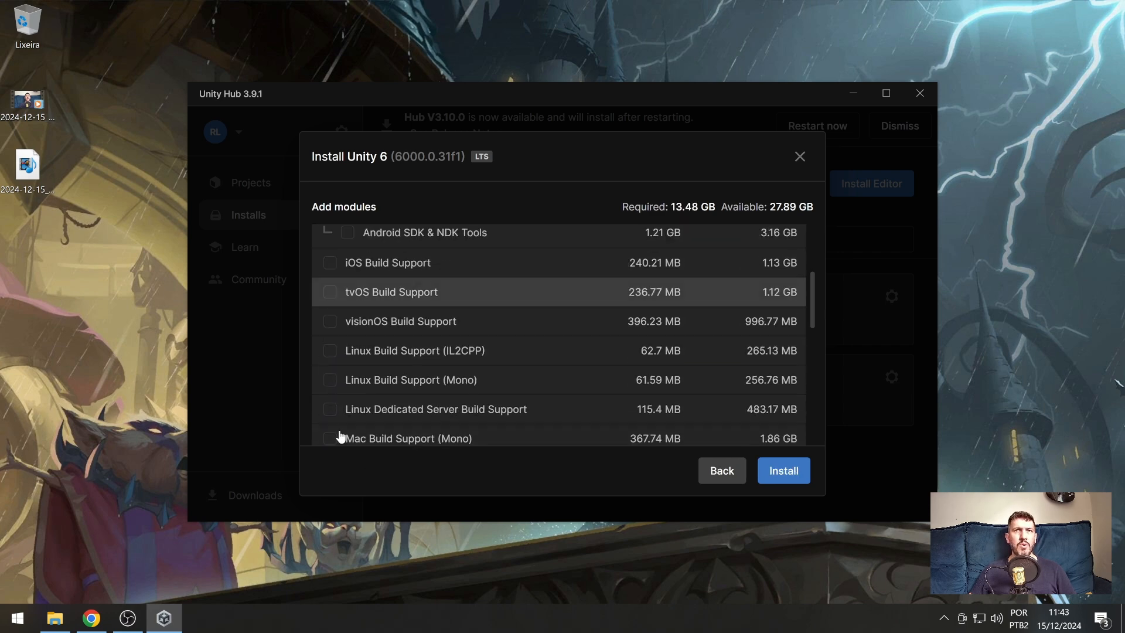
scroll(339, 436, down, 5)
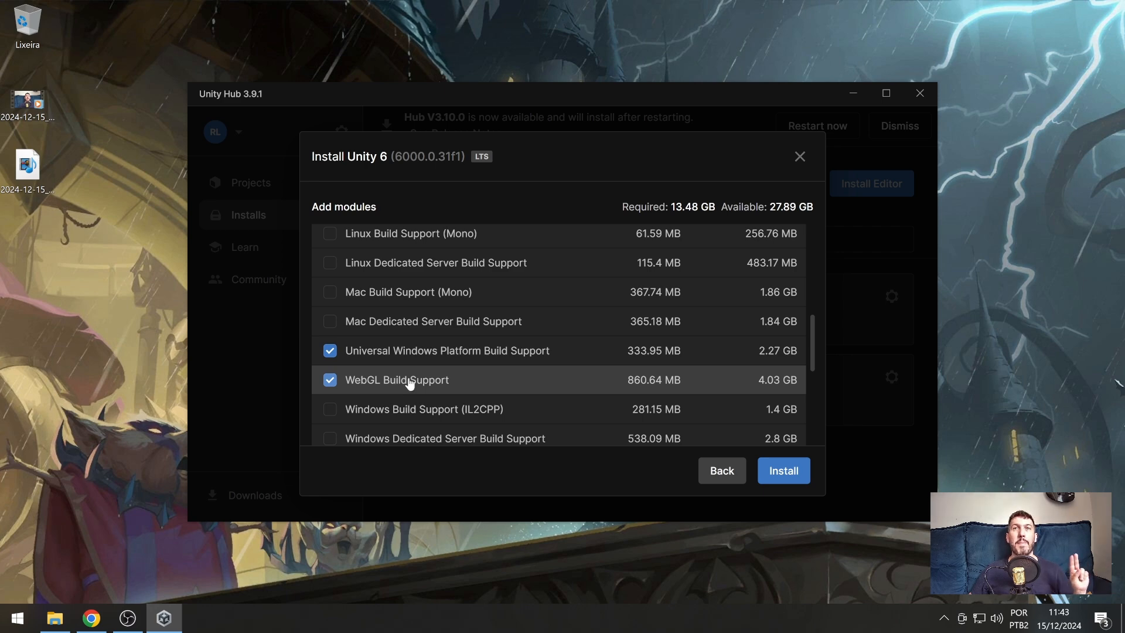
scroll(409, 382, up, 5)
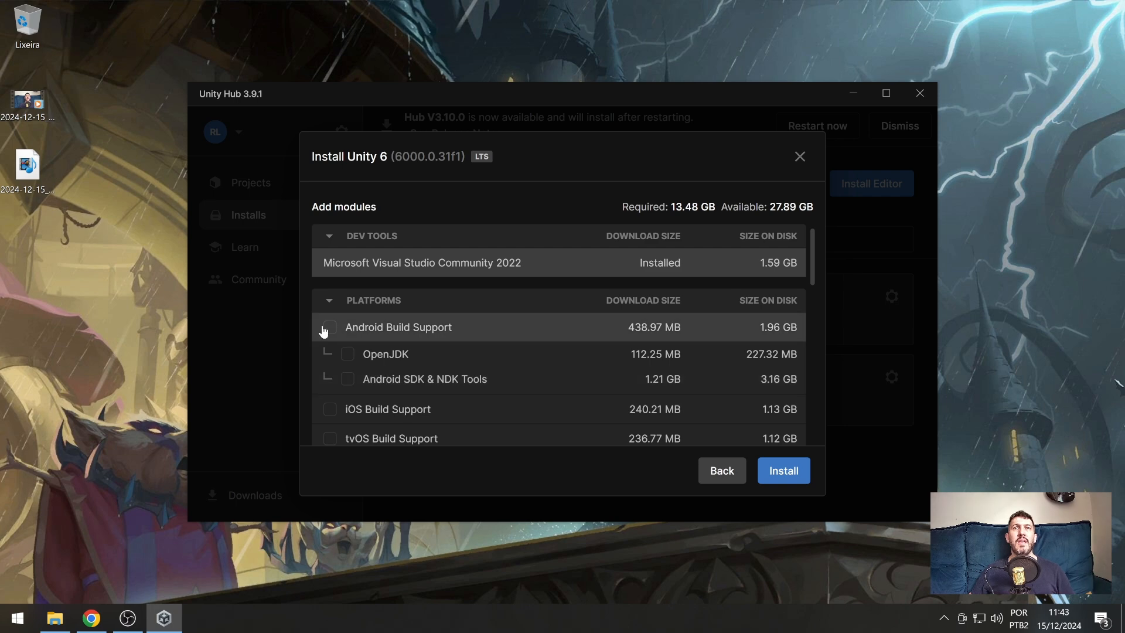
click(330, 330)
click(330, 409)
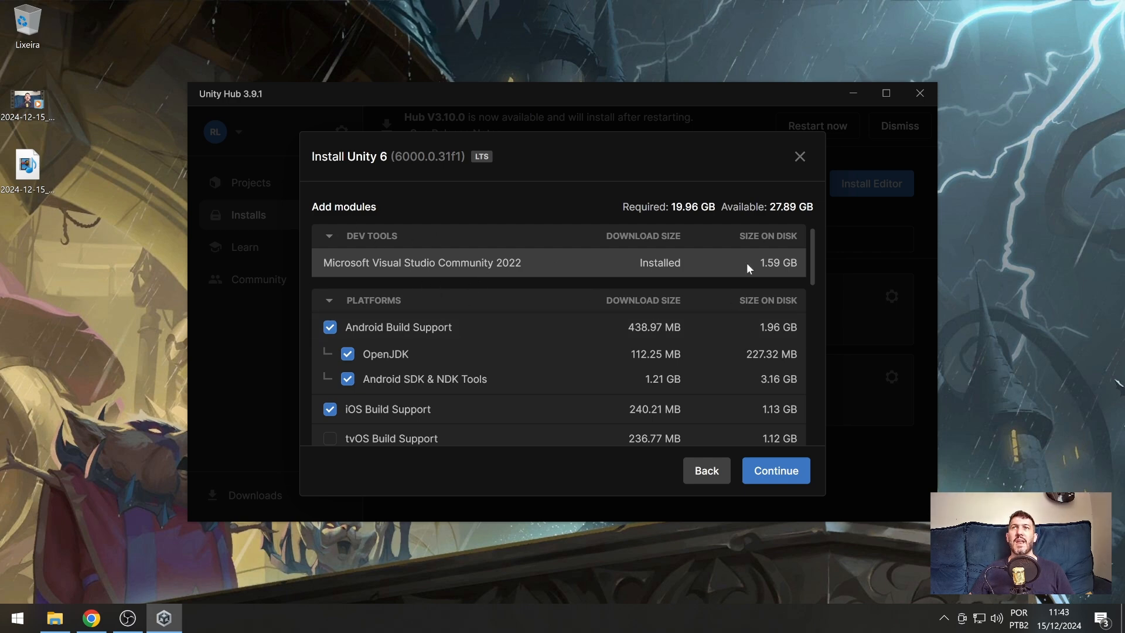
- Accept the Android SDK and NDK license terms and start installing Unity 6 with the selected modules
click(793, 478)
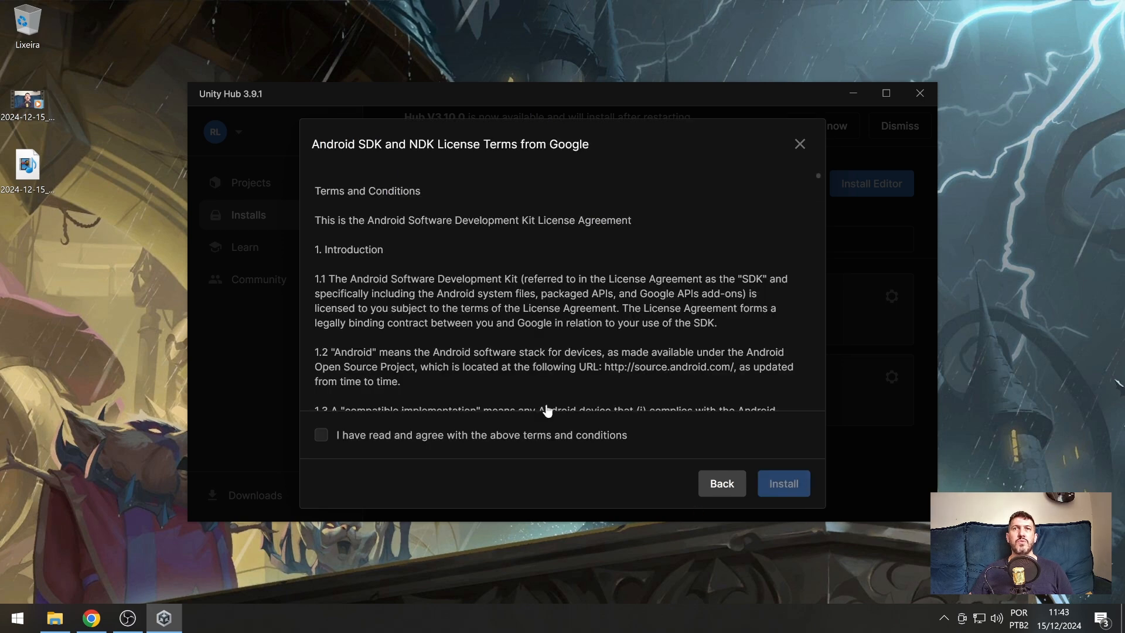
click(338, 440)
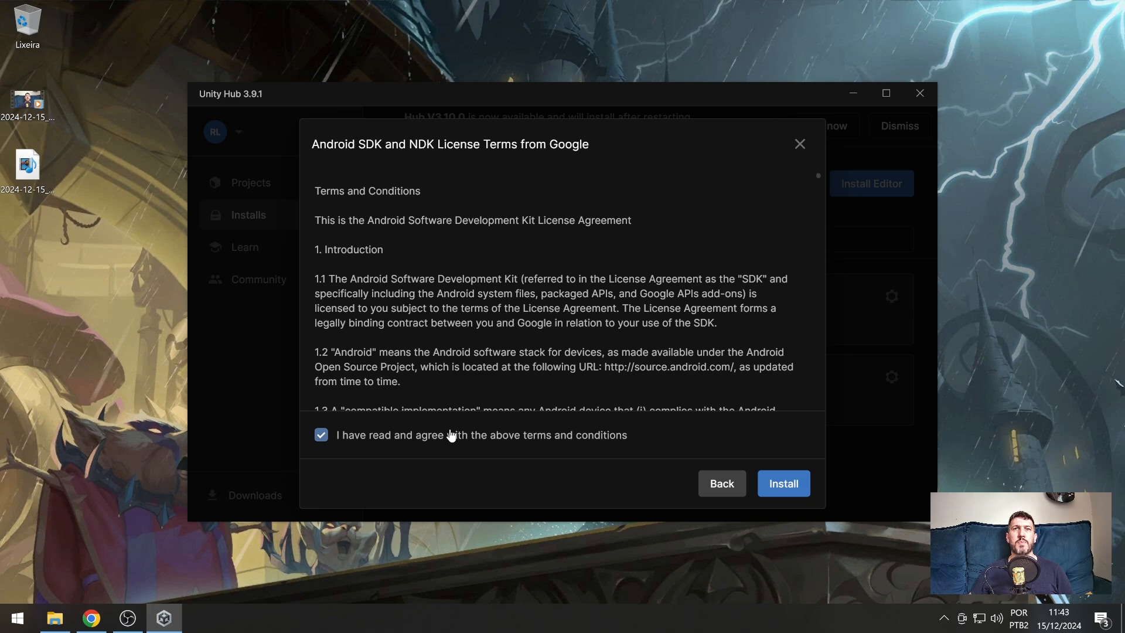
click(797, 492)
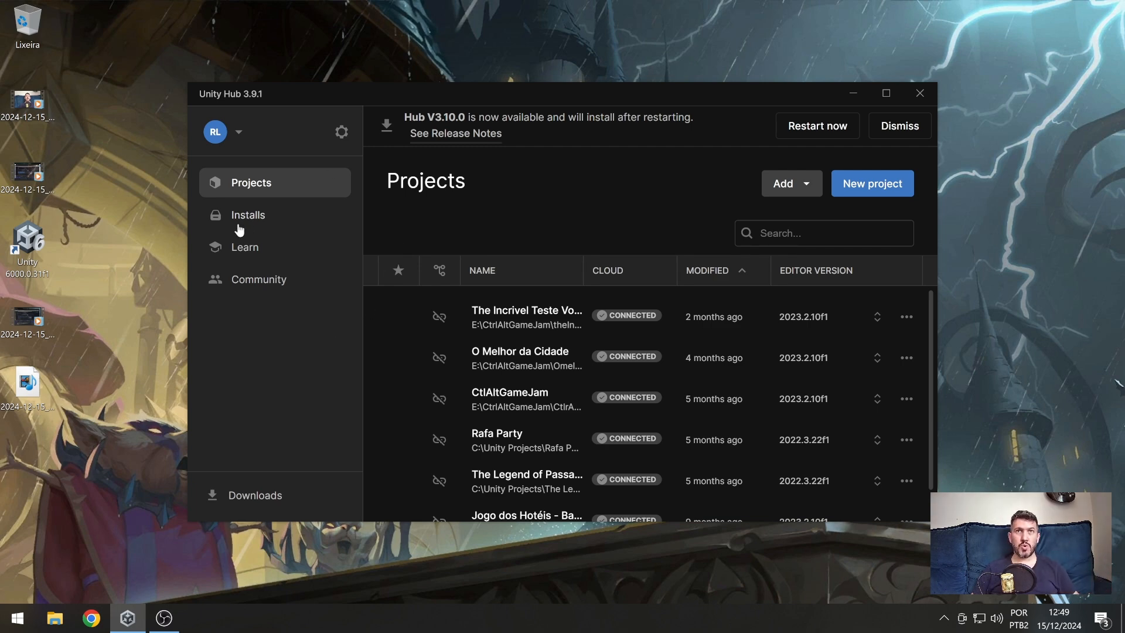
- Check the installed editors, and start a new project with editor version 6000.0.31f1
click(258, 215)
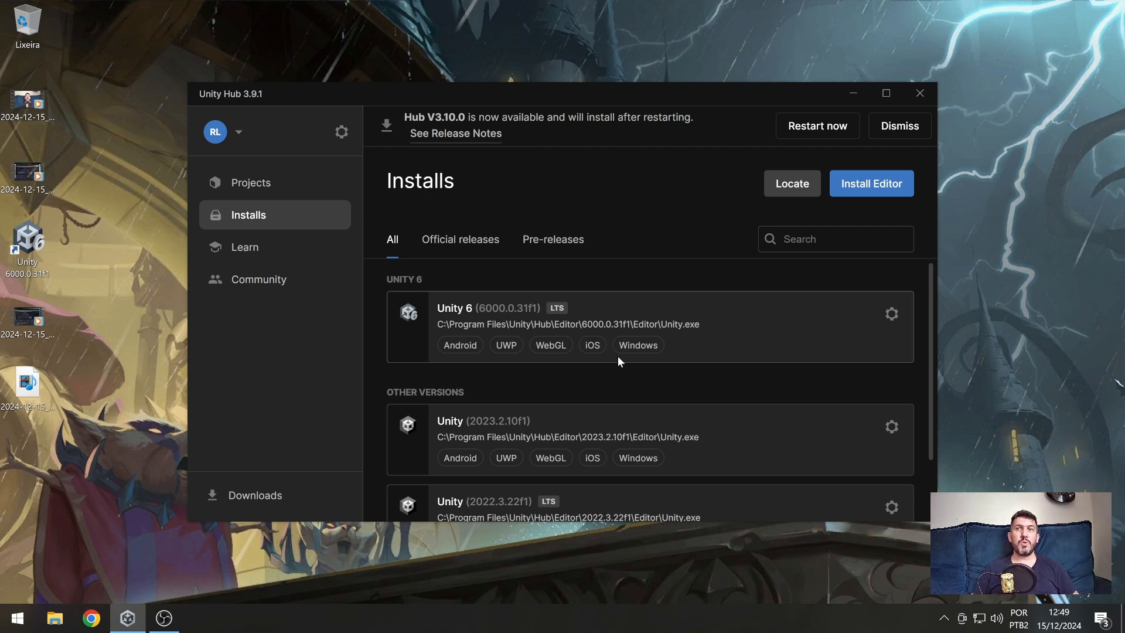
click(256, 193)
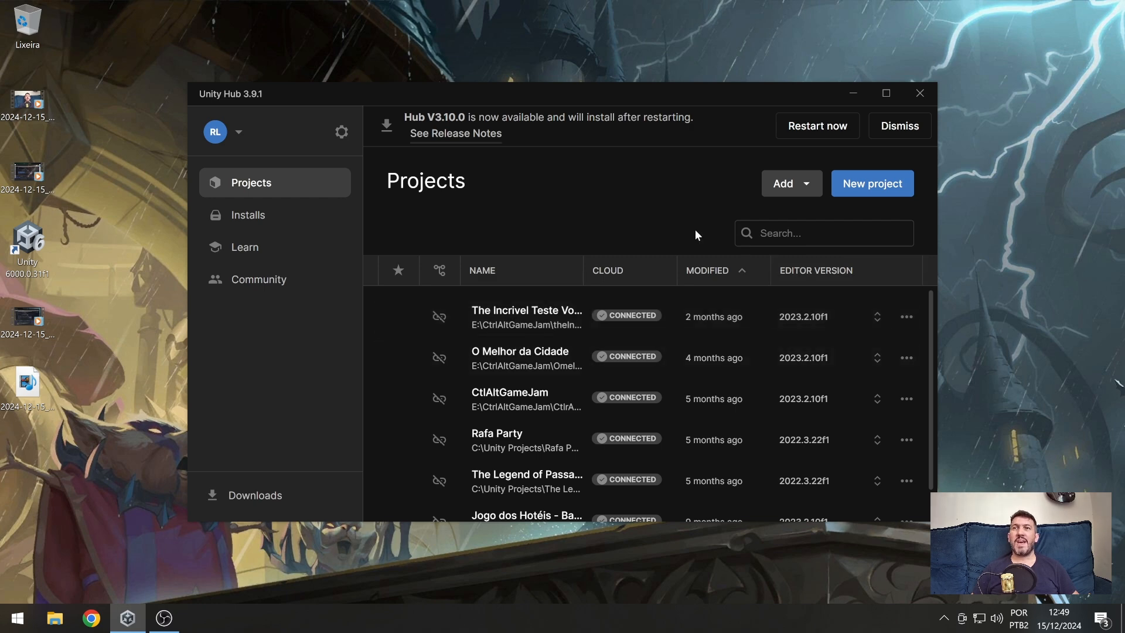
click(874, 186)
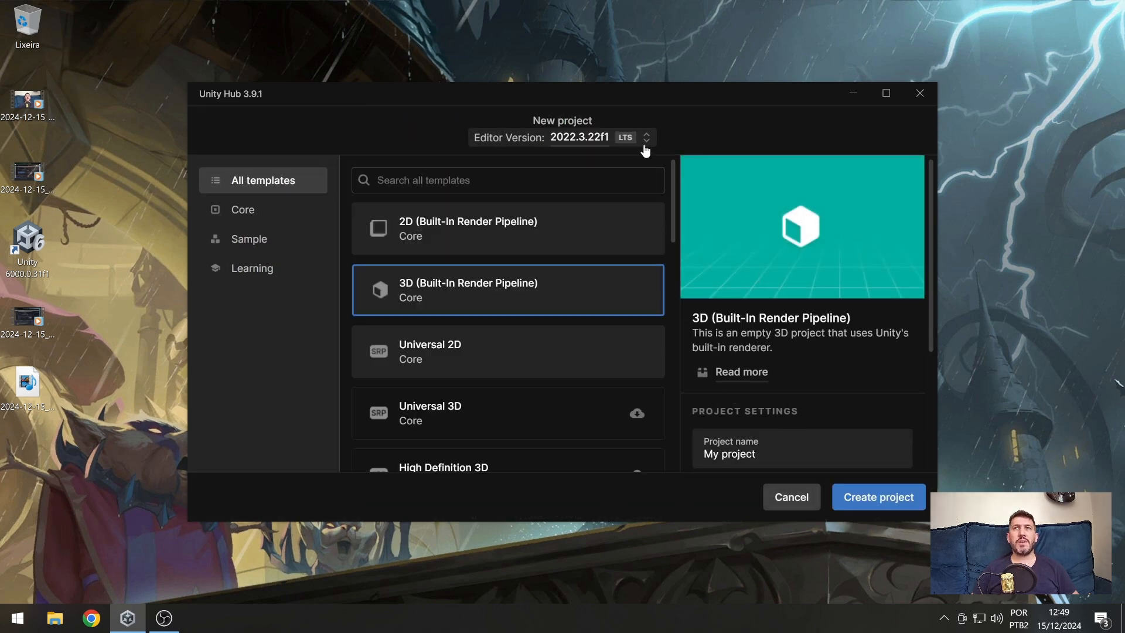
click(578, 138)
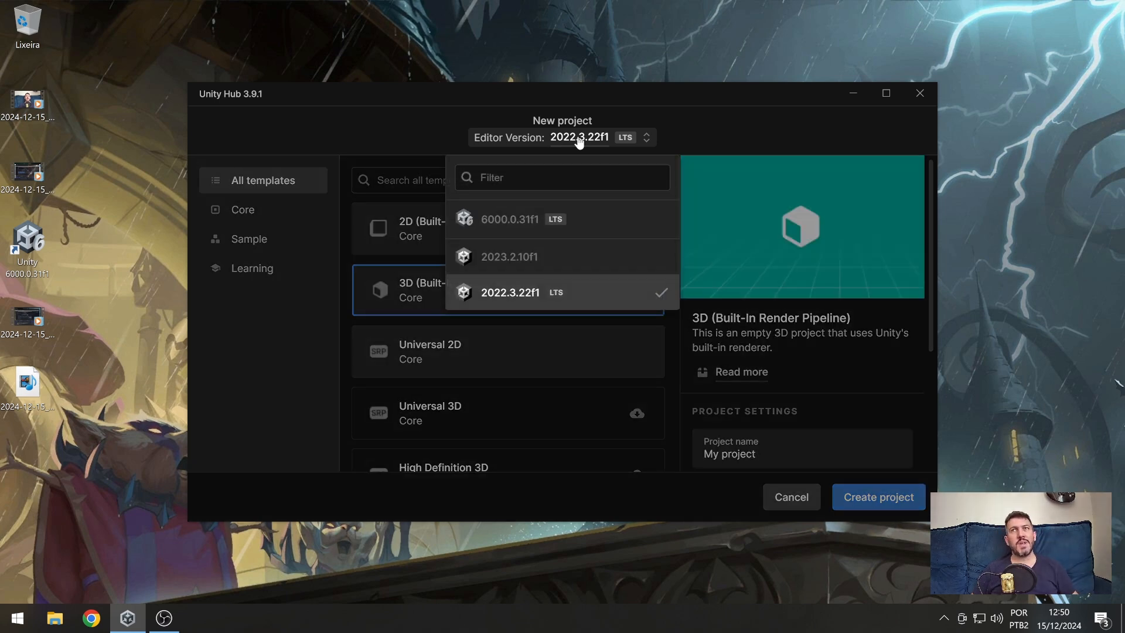
click(507, 221)
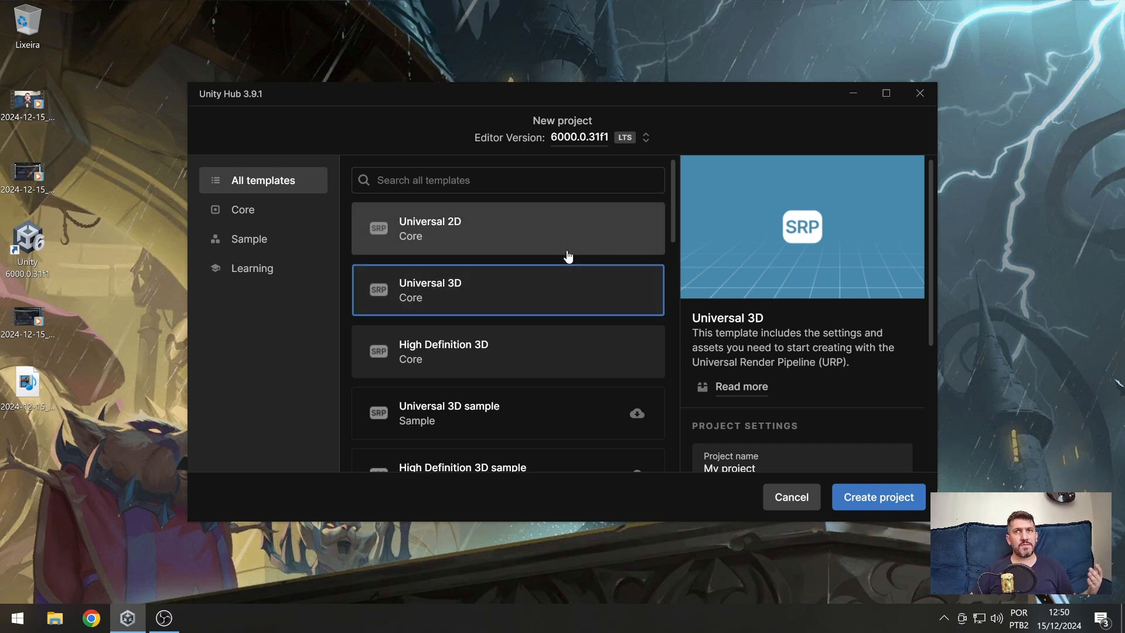
- Browse the full template list and preview the 2D Platformer Microgame and FPS Microgame learning templates
scroll(567, 255, down, 3)
scroll(567, 260, down, 4)
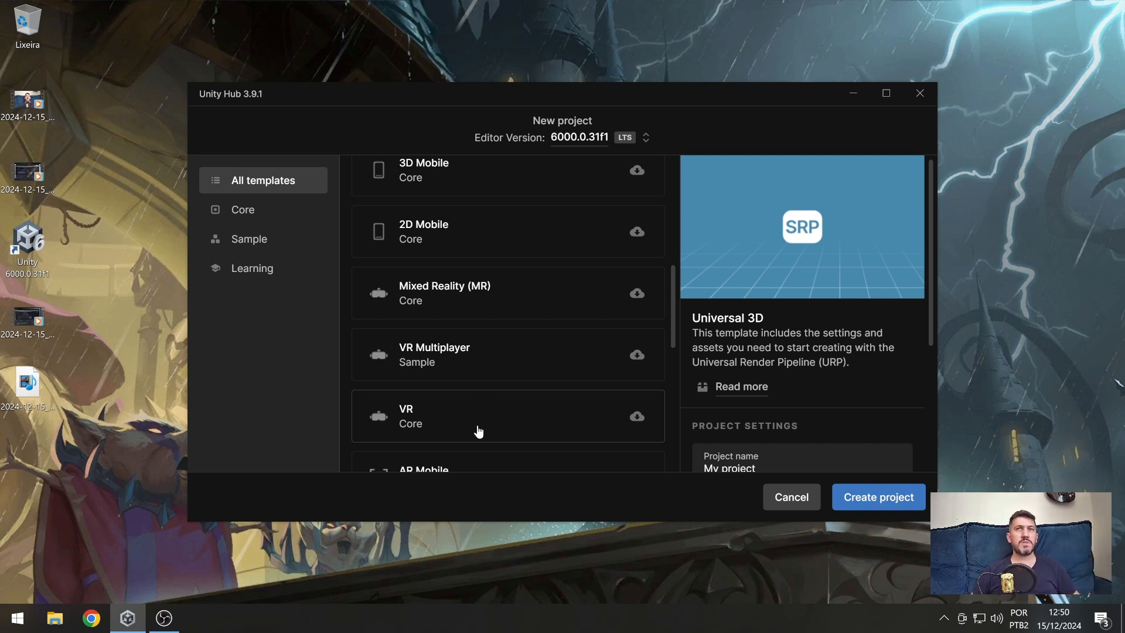
scroll(478, 432, up, 6)
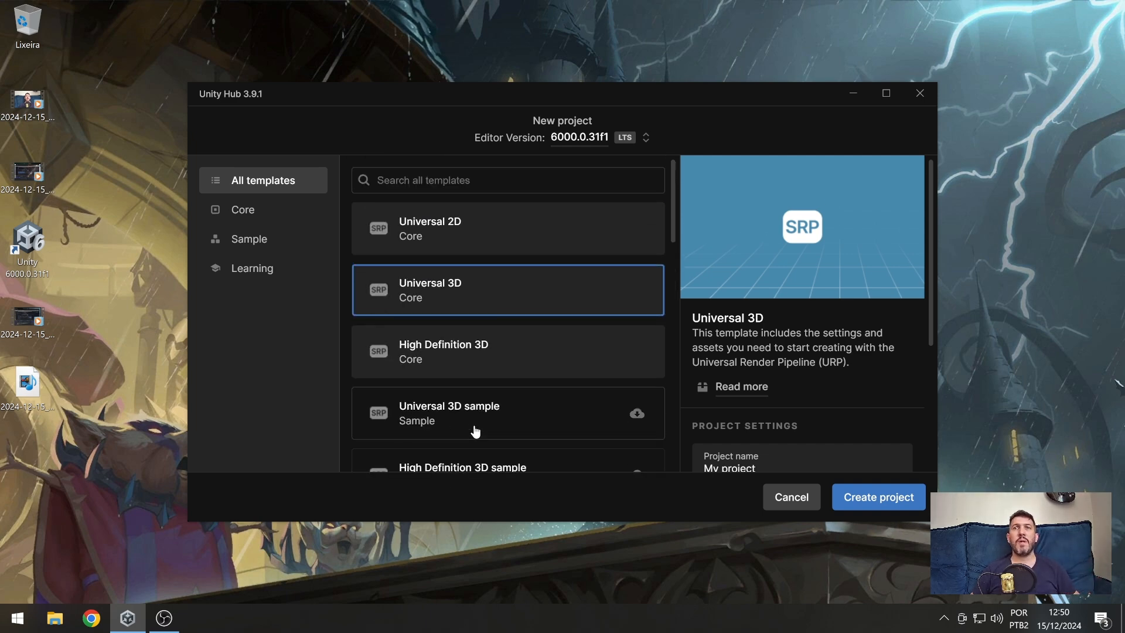
click(267, 275)
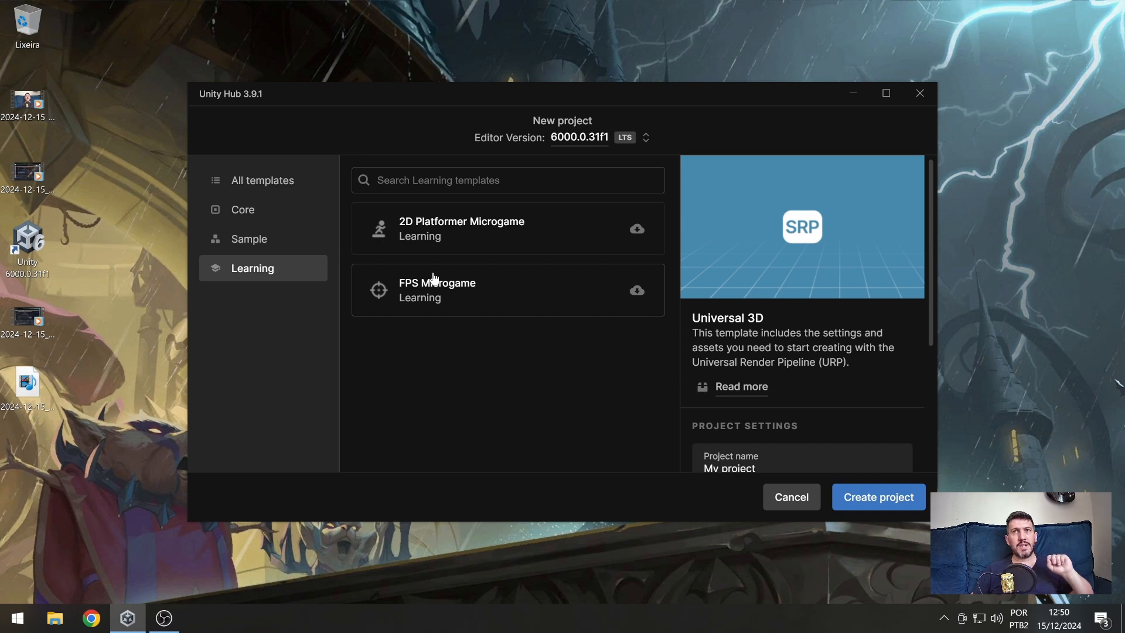
click(451, 252)
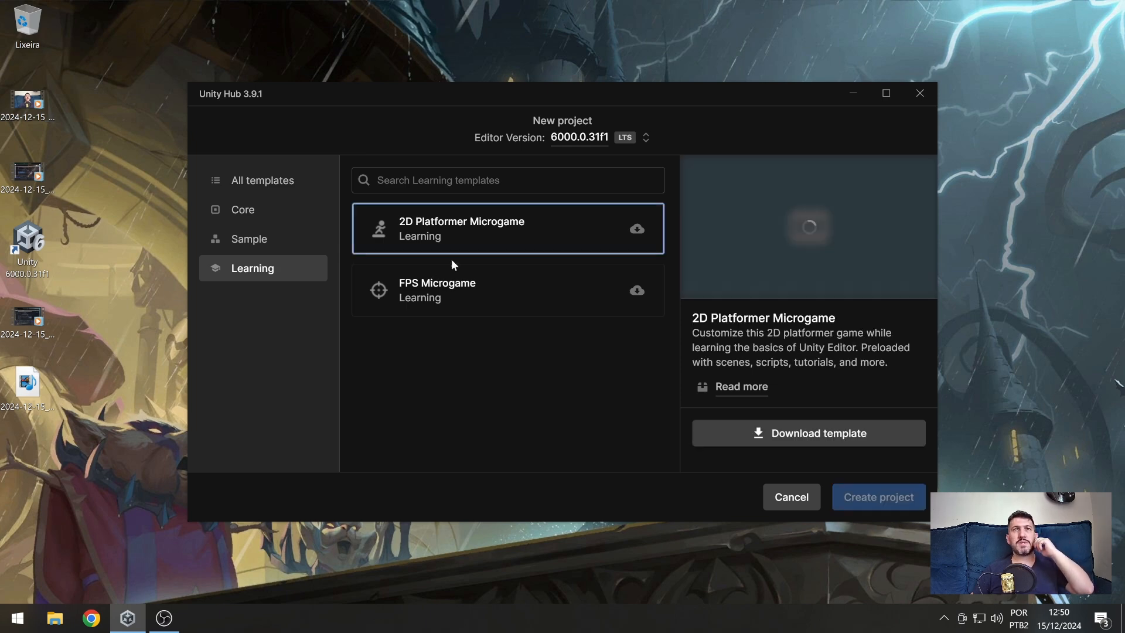
click(458, 296)
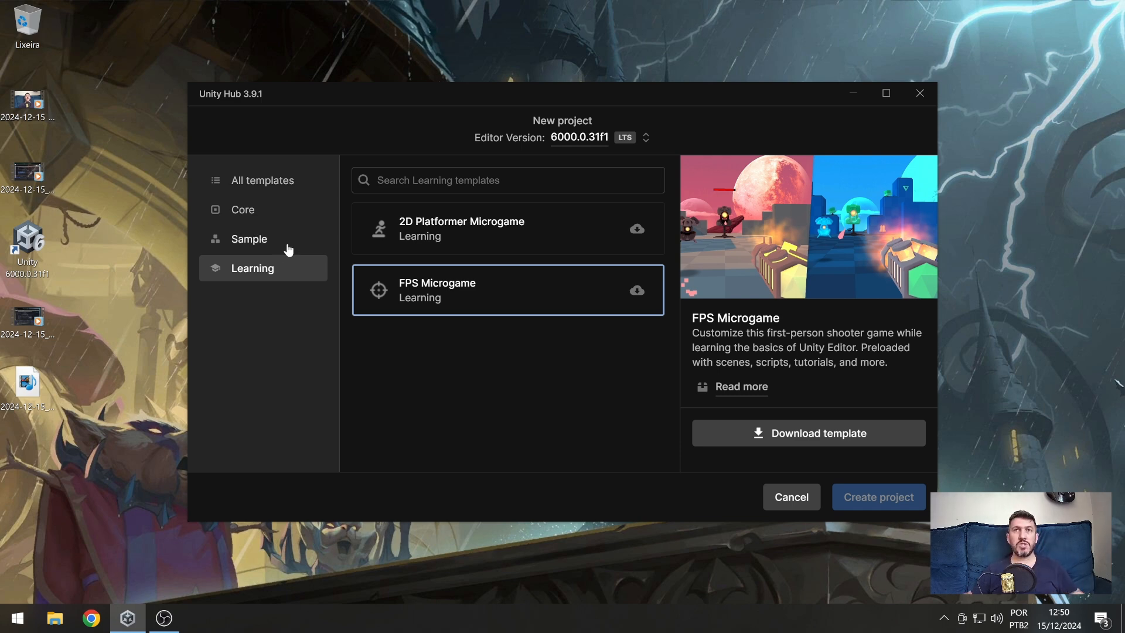
- Compare the Universal 3D and High Definition 3D core templates, and select Universal 3D for the new project
click(280, 214)
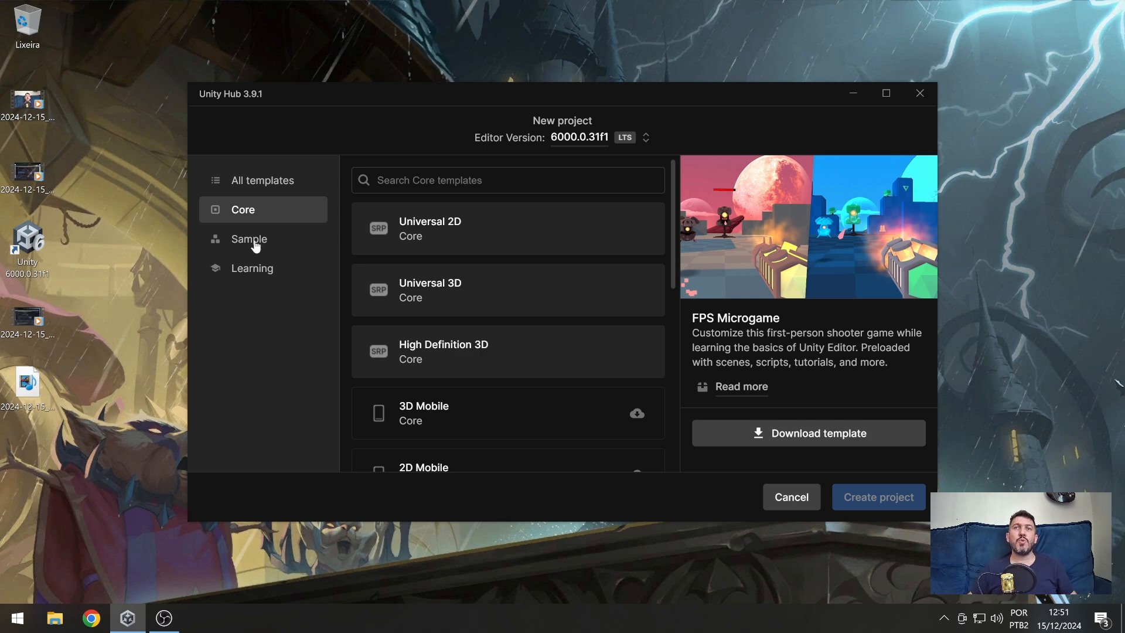
click(426, 302)
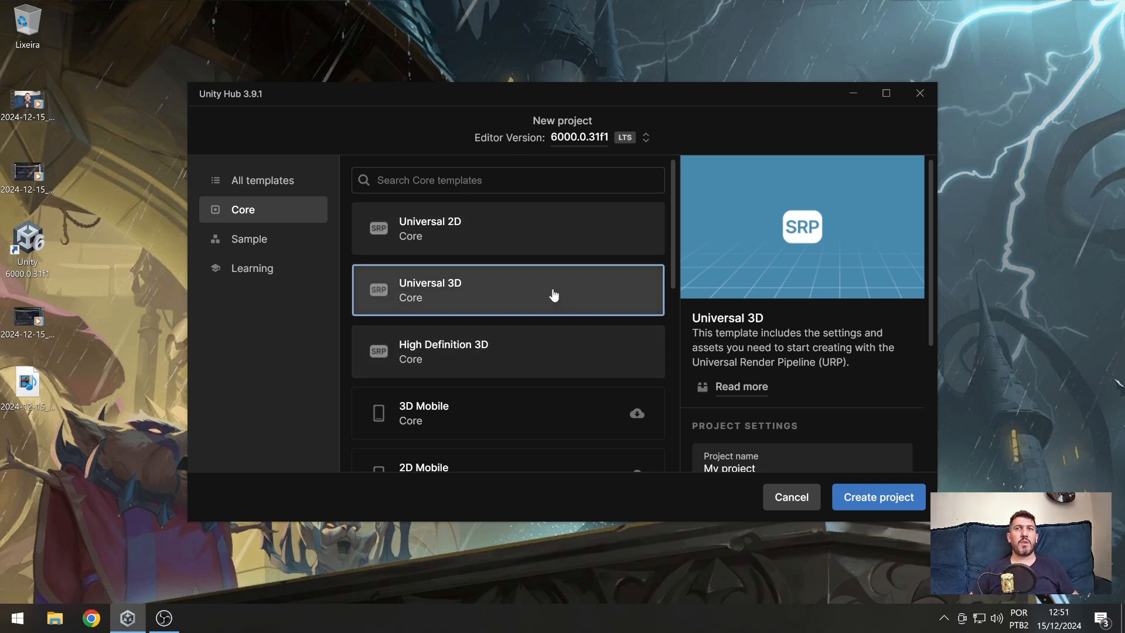
click(503, 375)
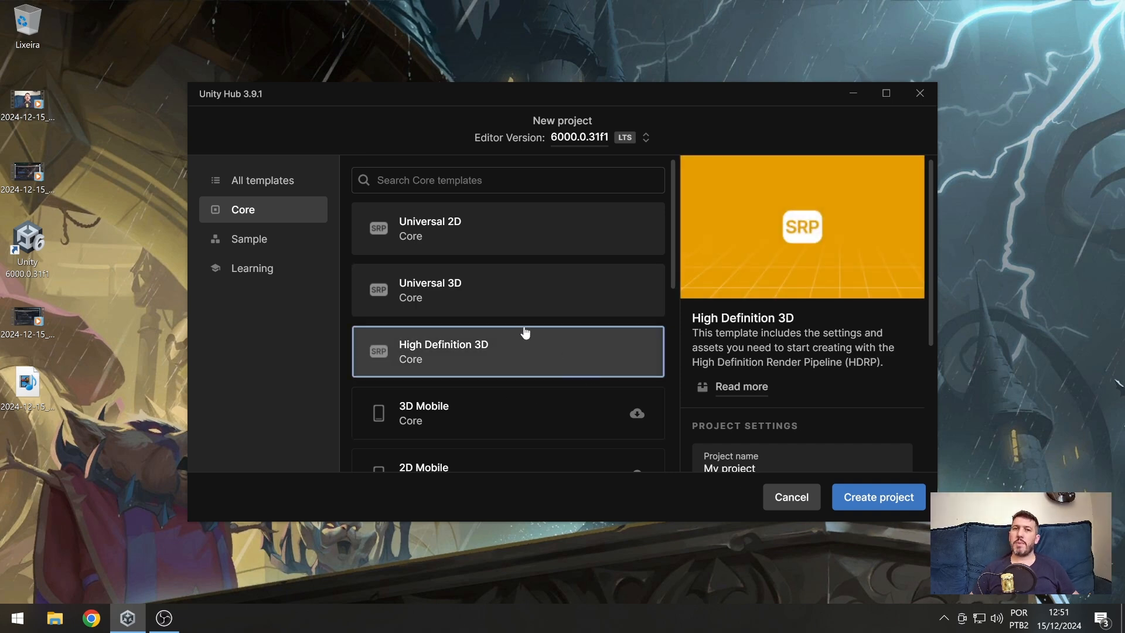
click(507, 302)
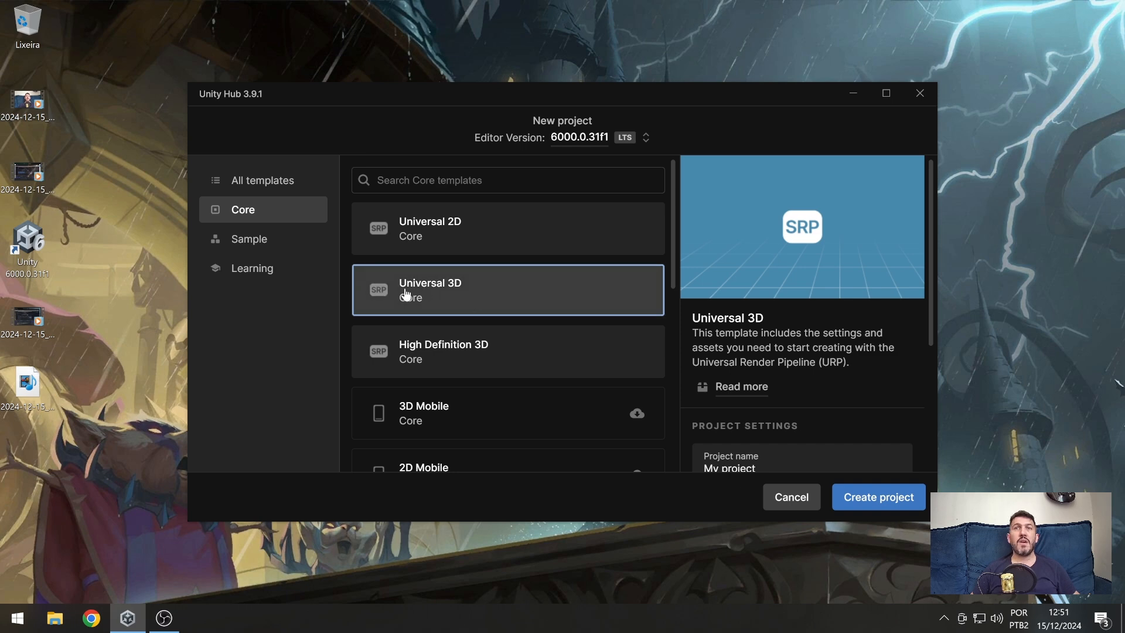
scroll(819, 327, down, 3)
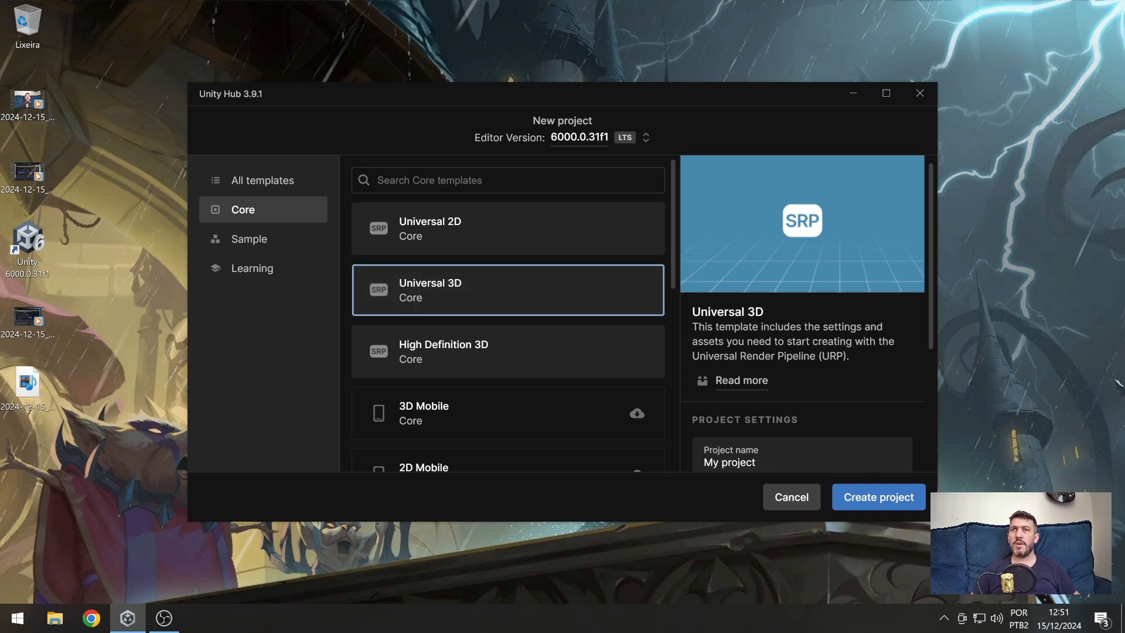
- Name the new project "Joguinho da Aula" in the project settings
drag(762, 322, 507, 378)
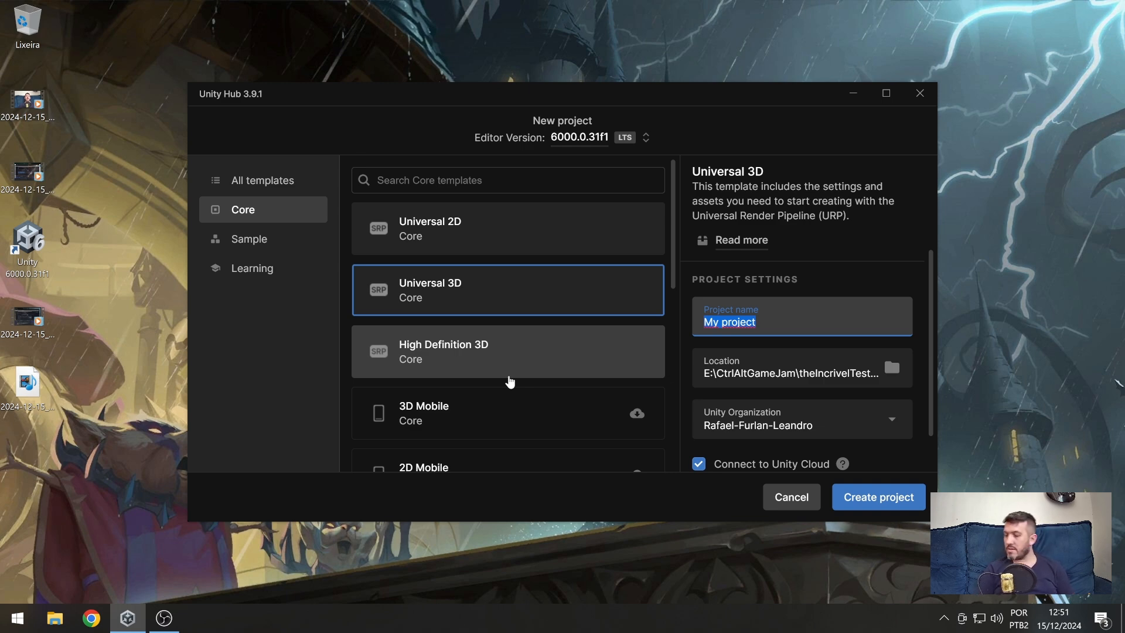
text(J)
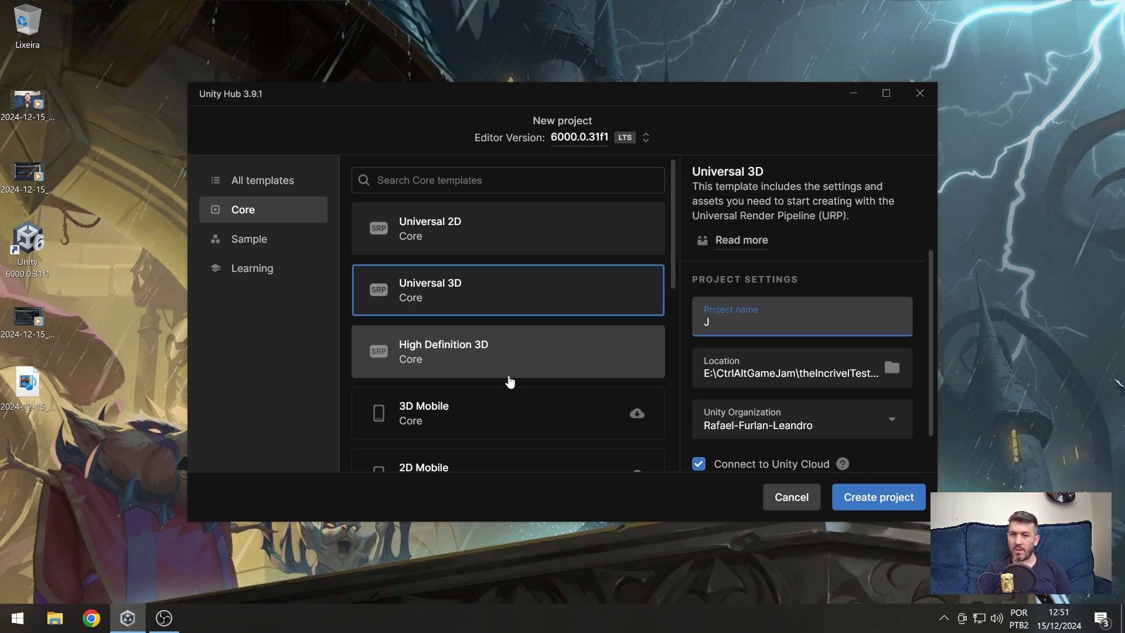
text(oguinho da Au)
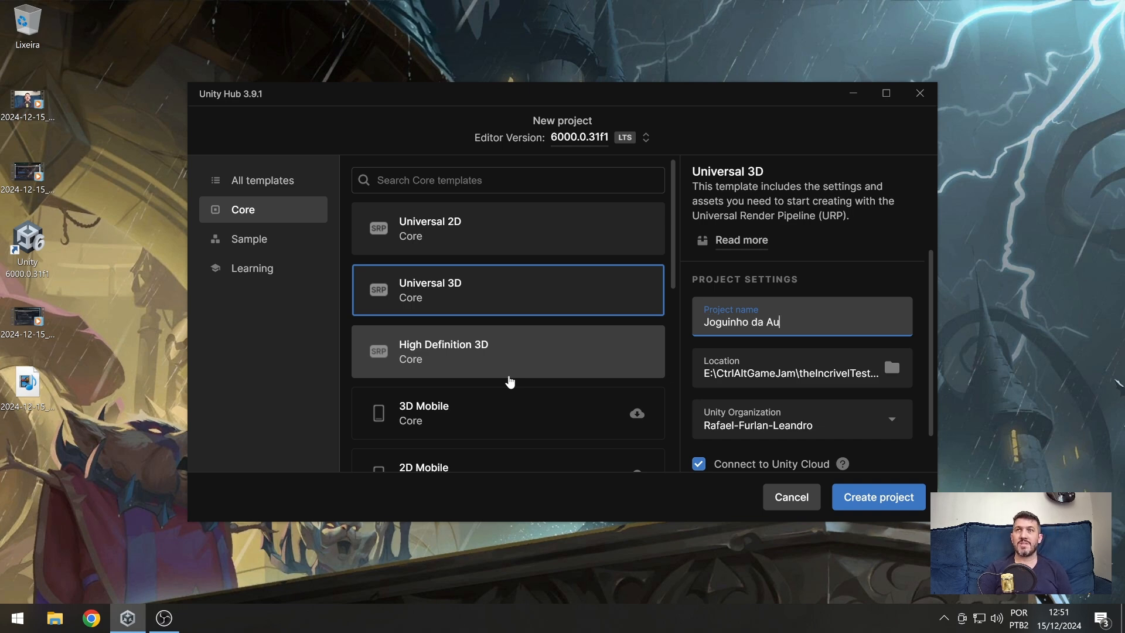
text(la)
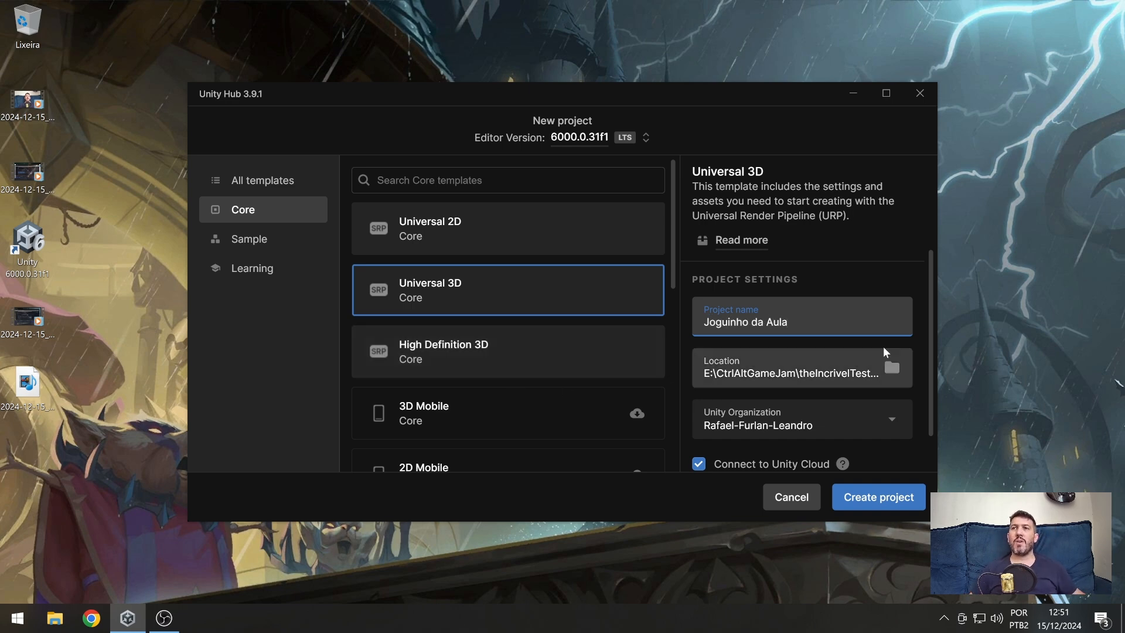
- Create a folder named "Joguinho da Aula" inside the studio folder on drive E: and choose it as the project location
click(894, 370)
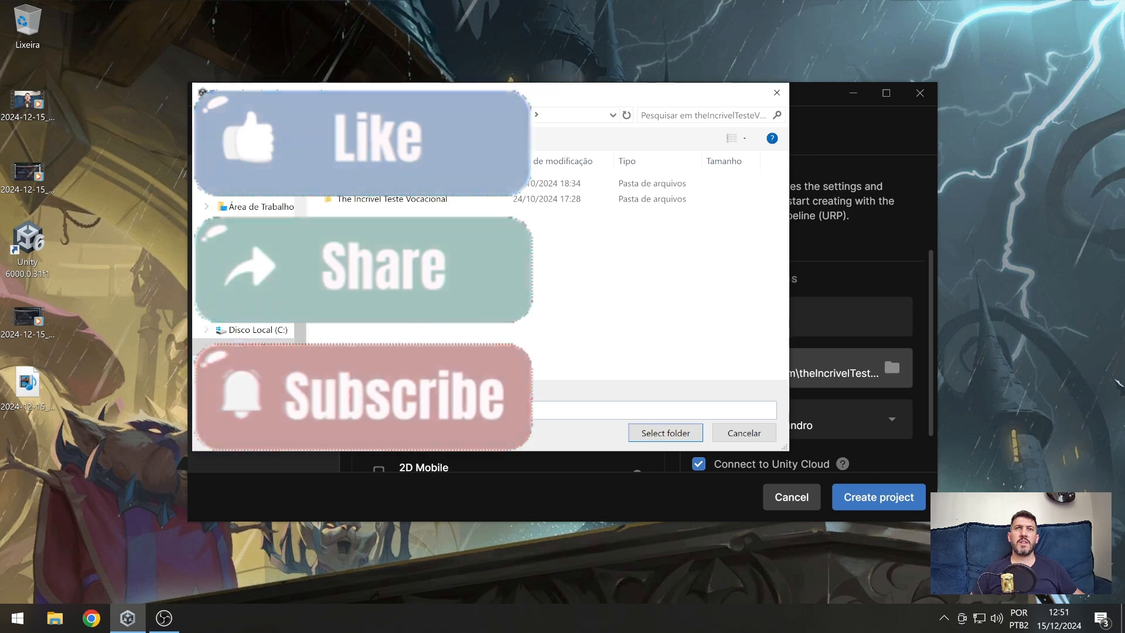
click(252, 347)
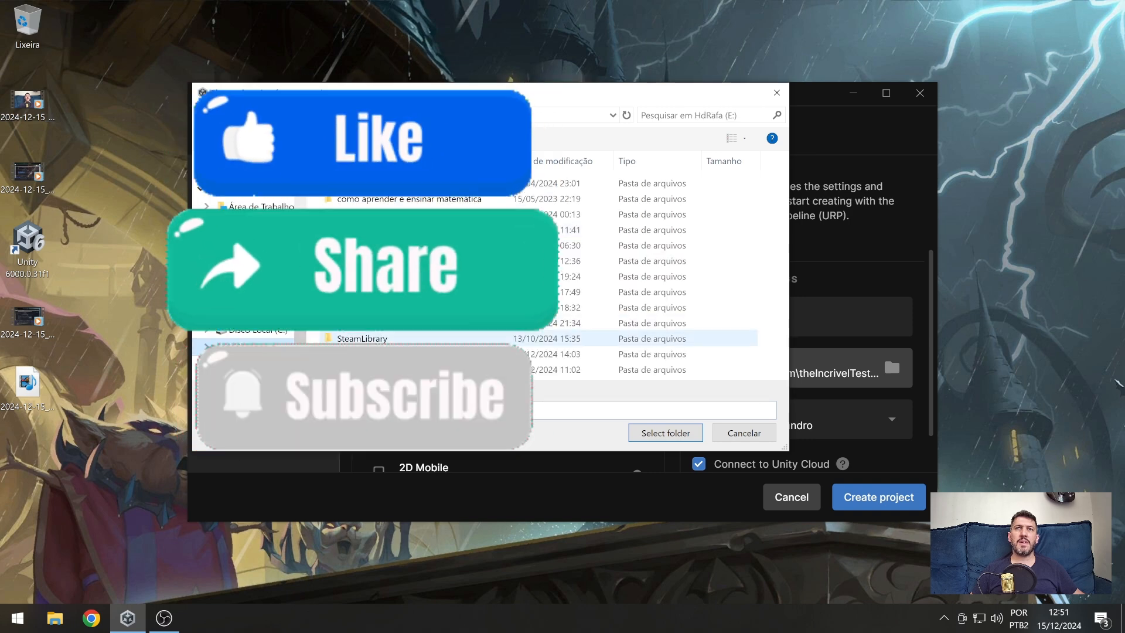
double_click(410, 354)
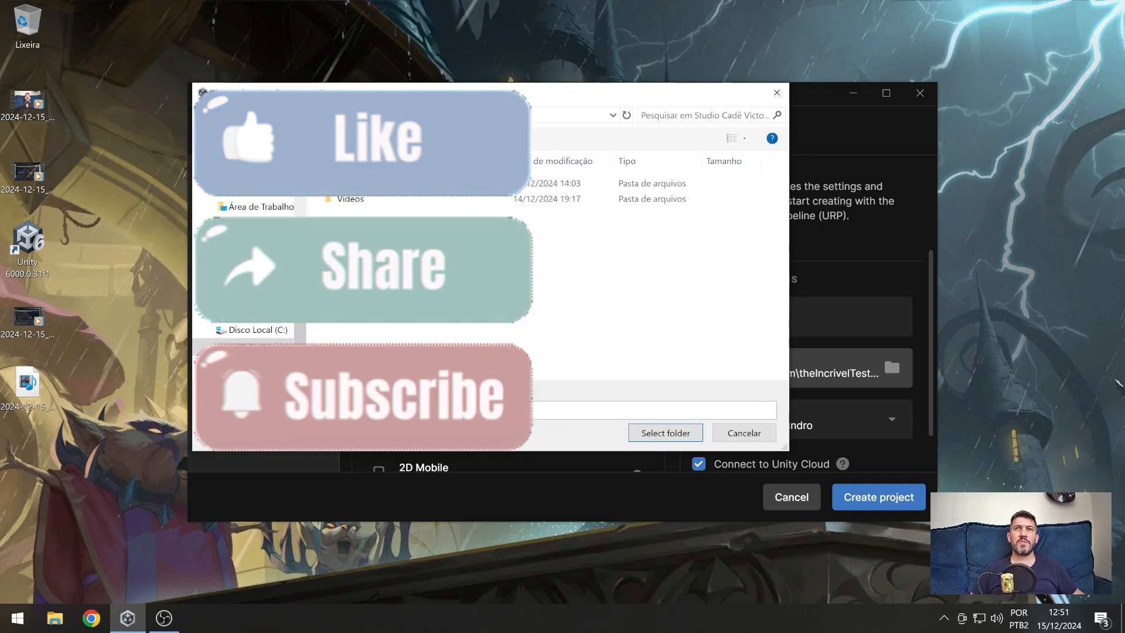
click(285, 138)
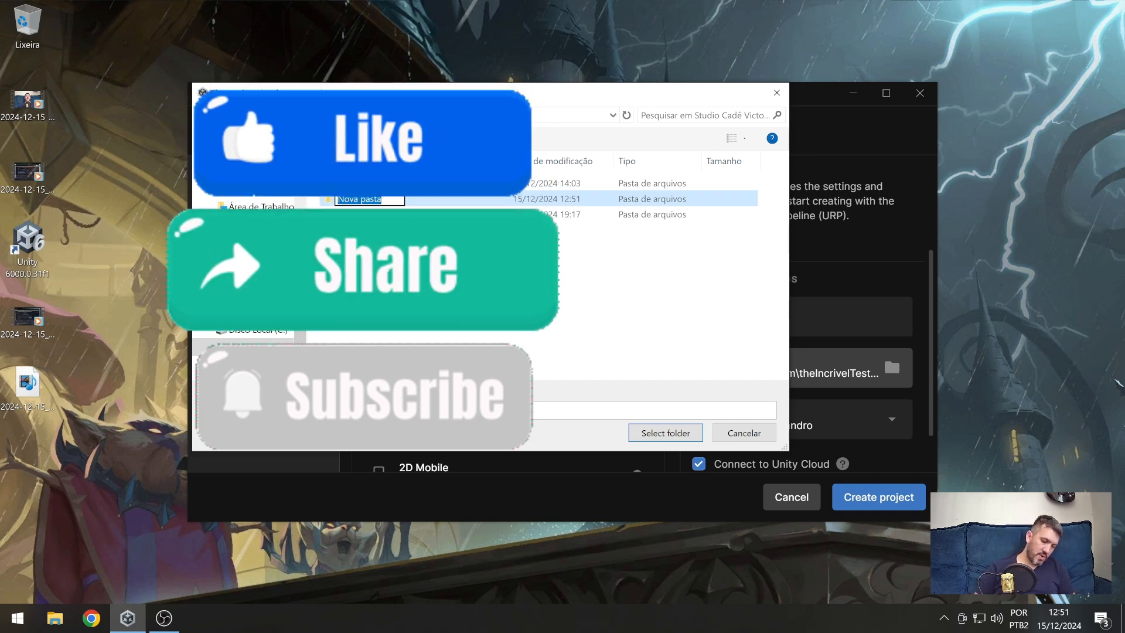
text(Joguin)
text(ho do Kay)
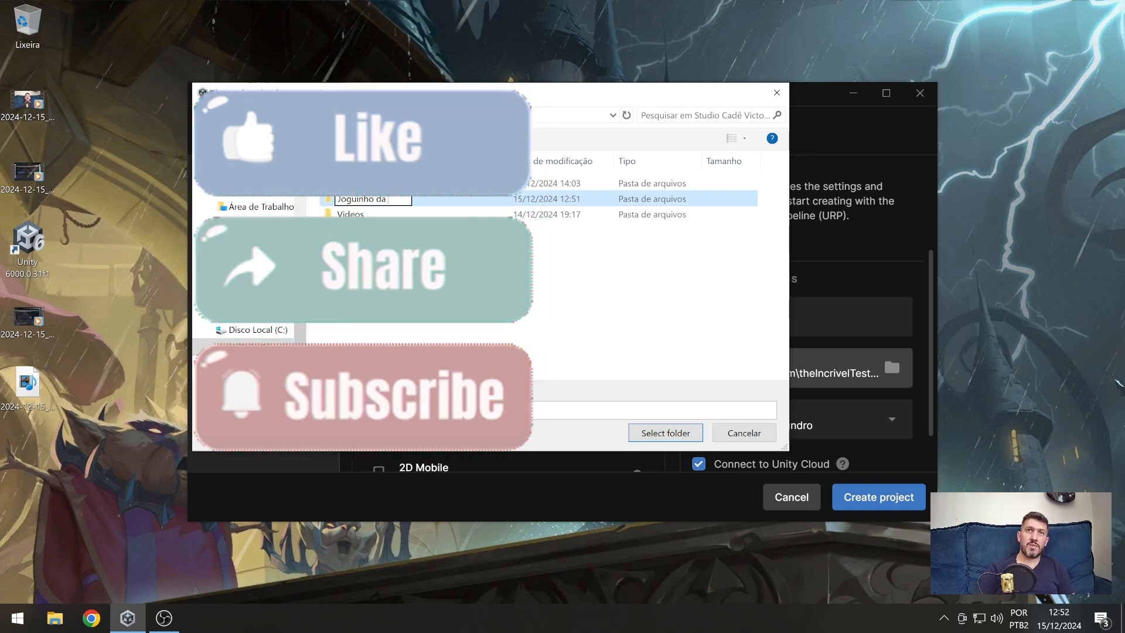
key(Return)
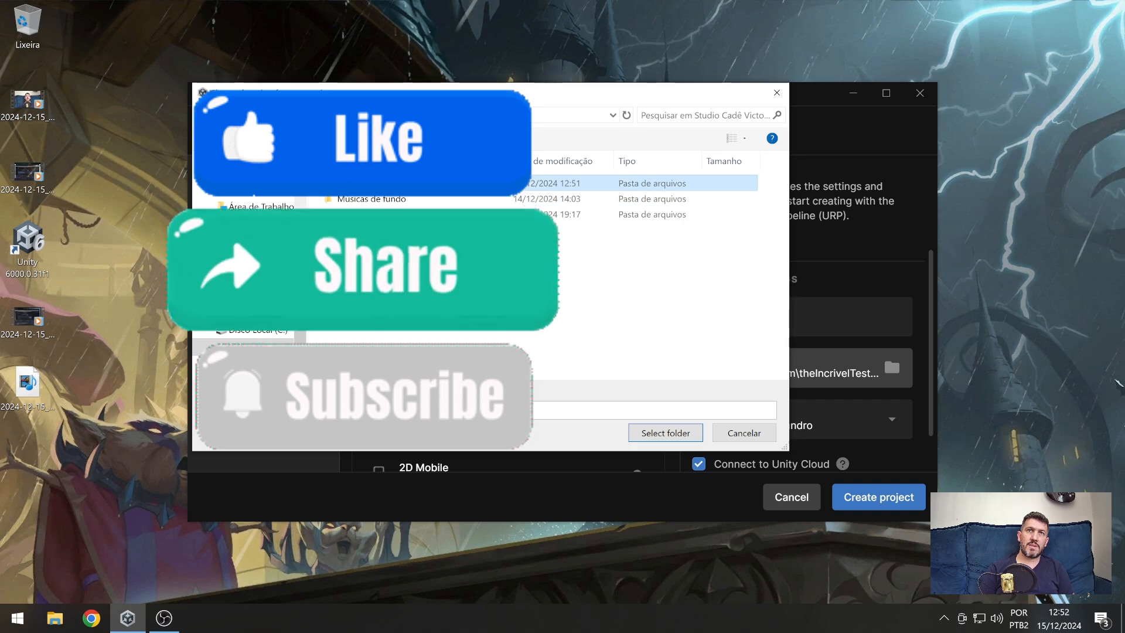
key(Return)
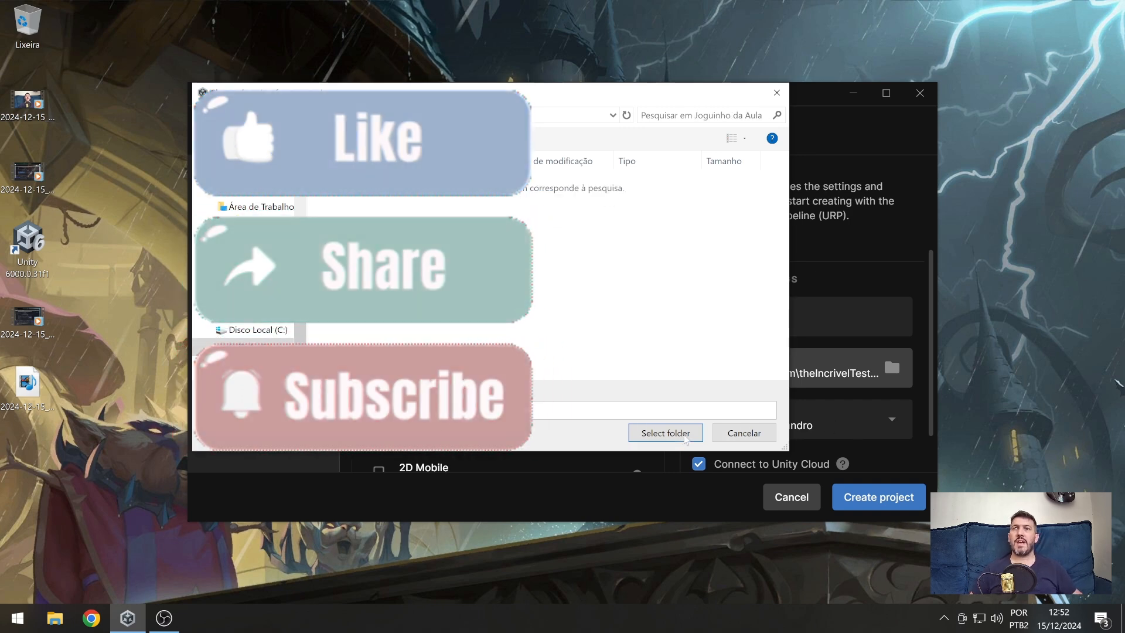
click(678, 433)
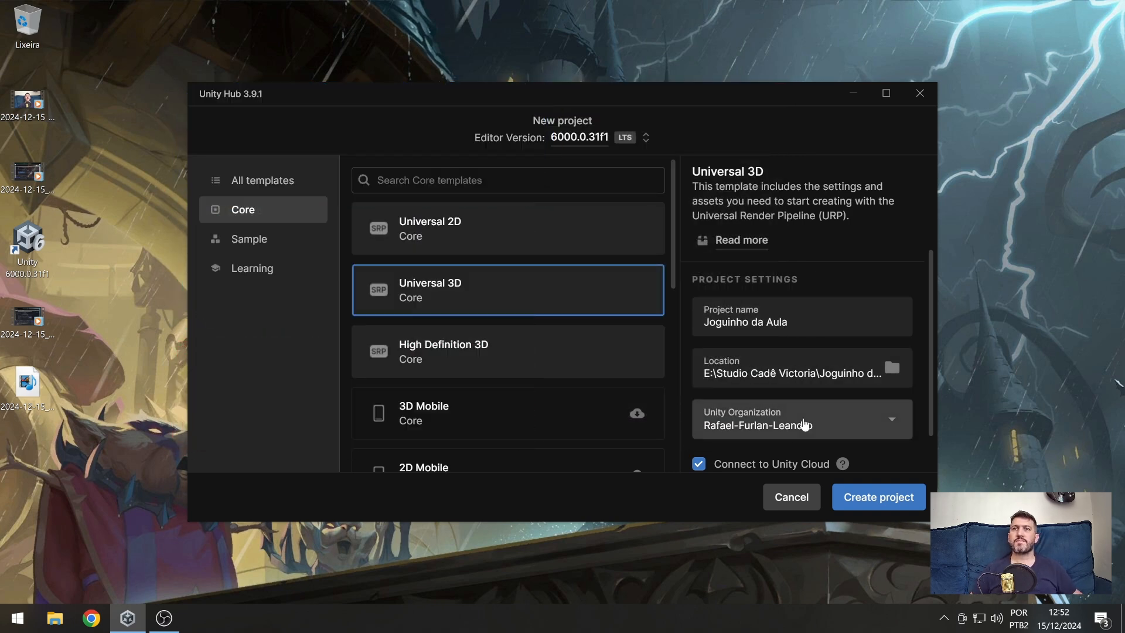
- Create the project and allow Unity Editor through the Windows firewall on private networks
scroll(801, 424, down, 2)
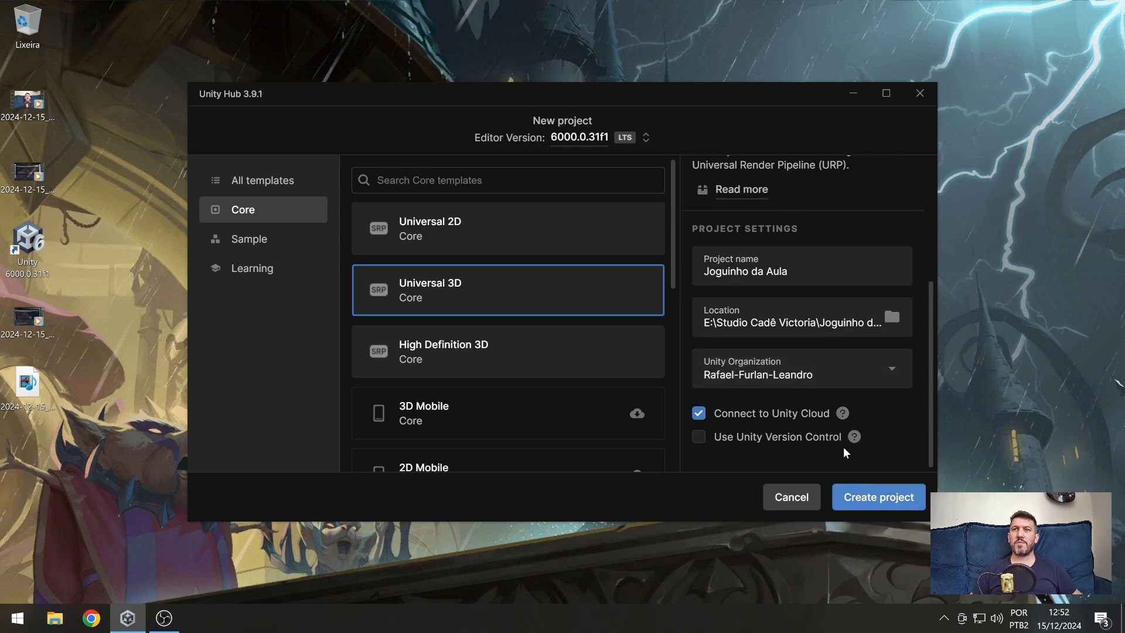
scroll(876, 410, up, 4)
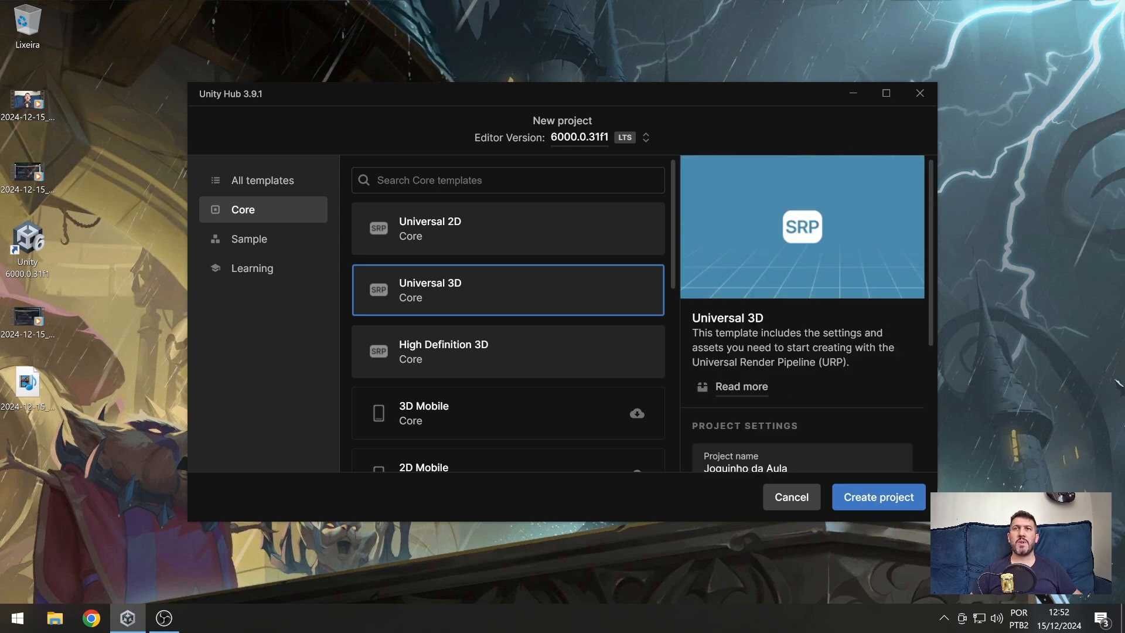
click(891, 508)
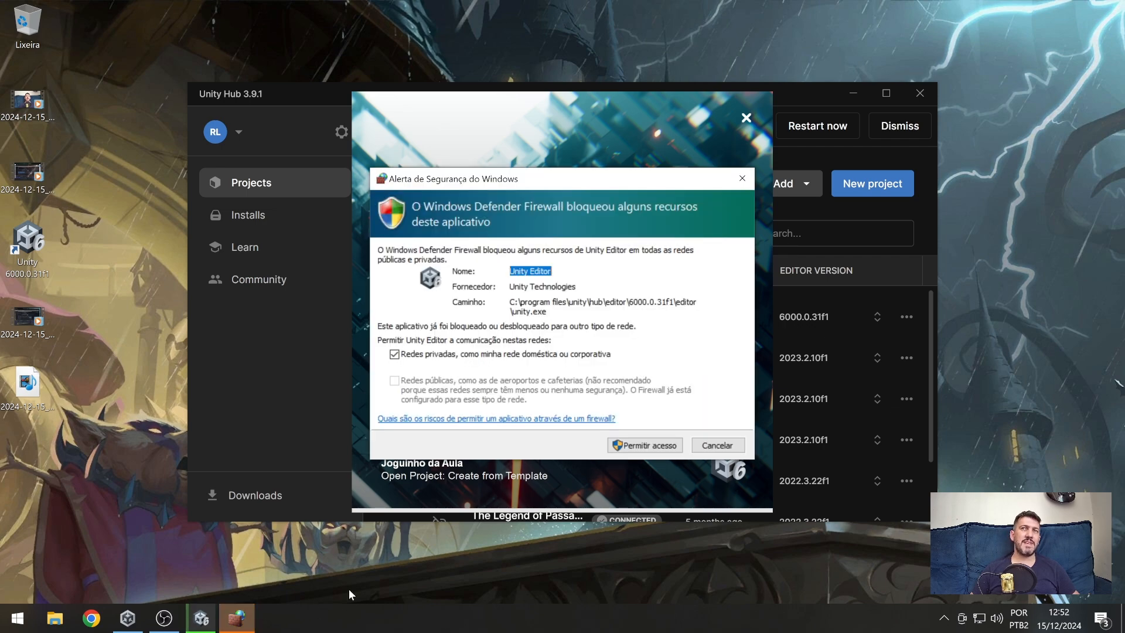
click(644, 445)
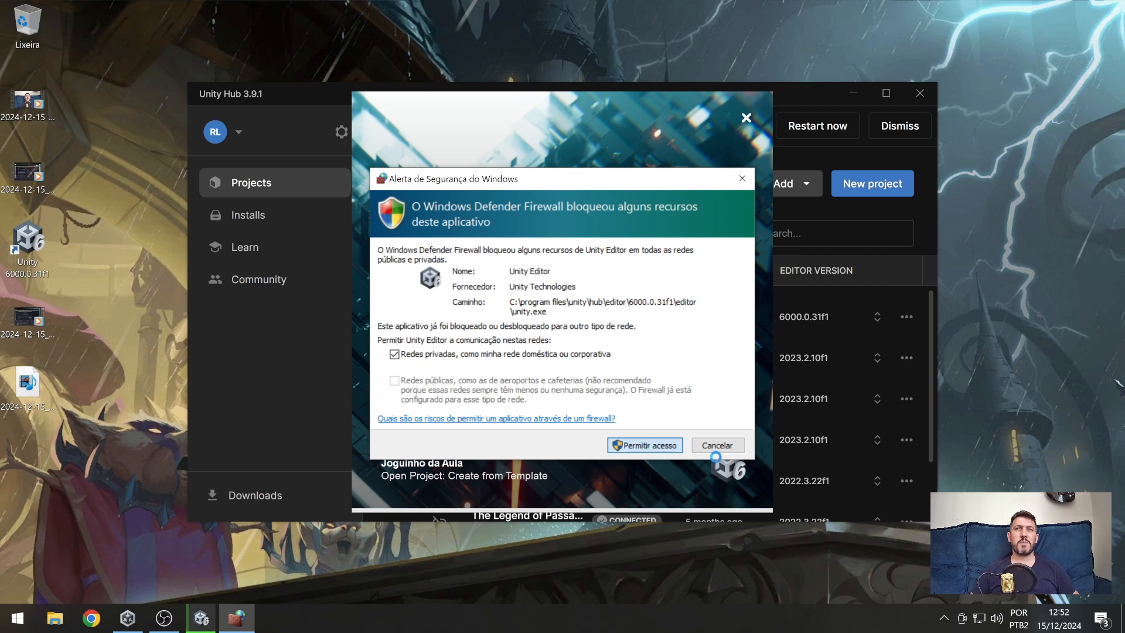
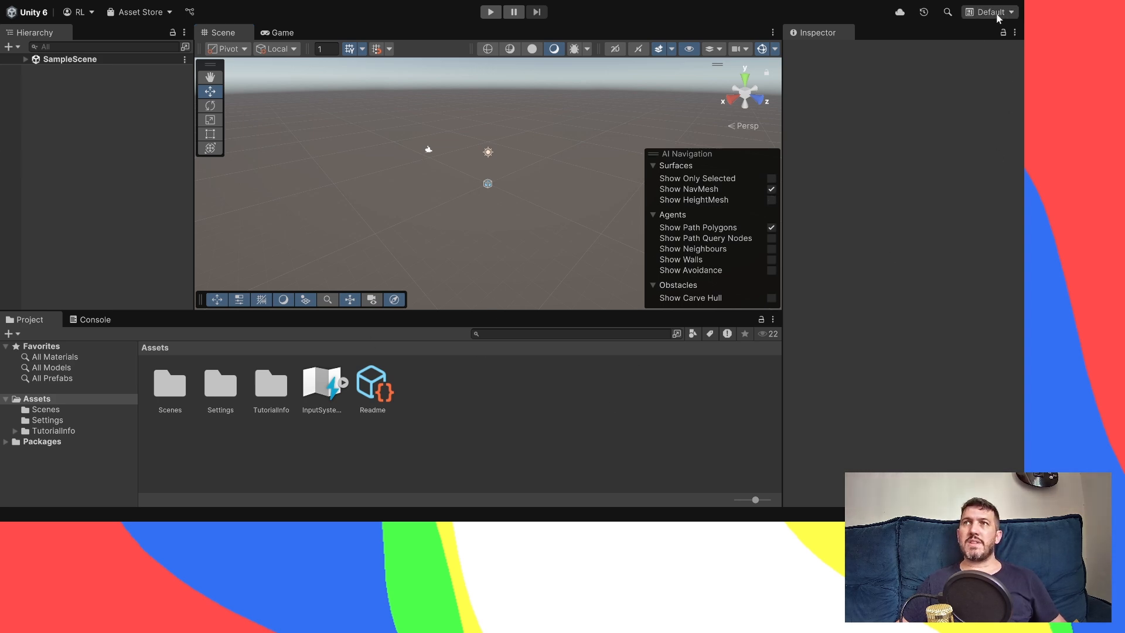
- Preview the 2 by 3 layout and the custom saved layout, and return to the Default editor layout
click(956, 28)
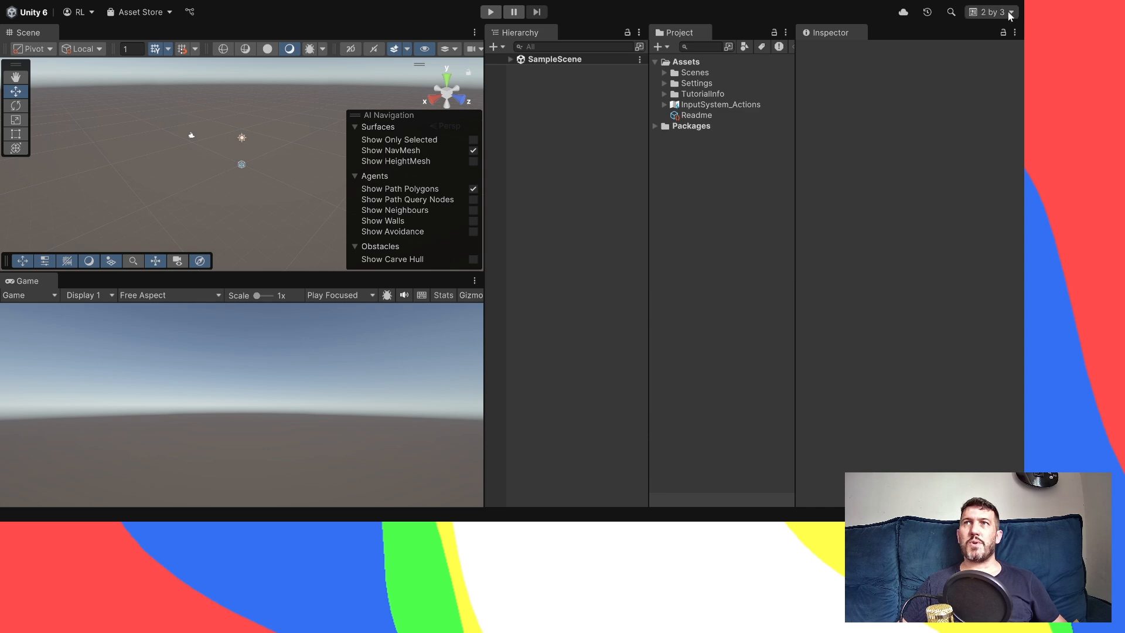
click(957, 54)
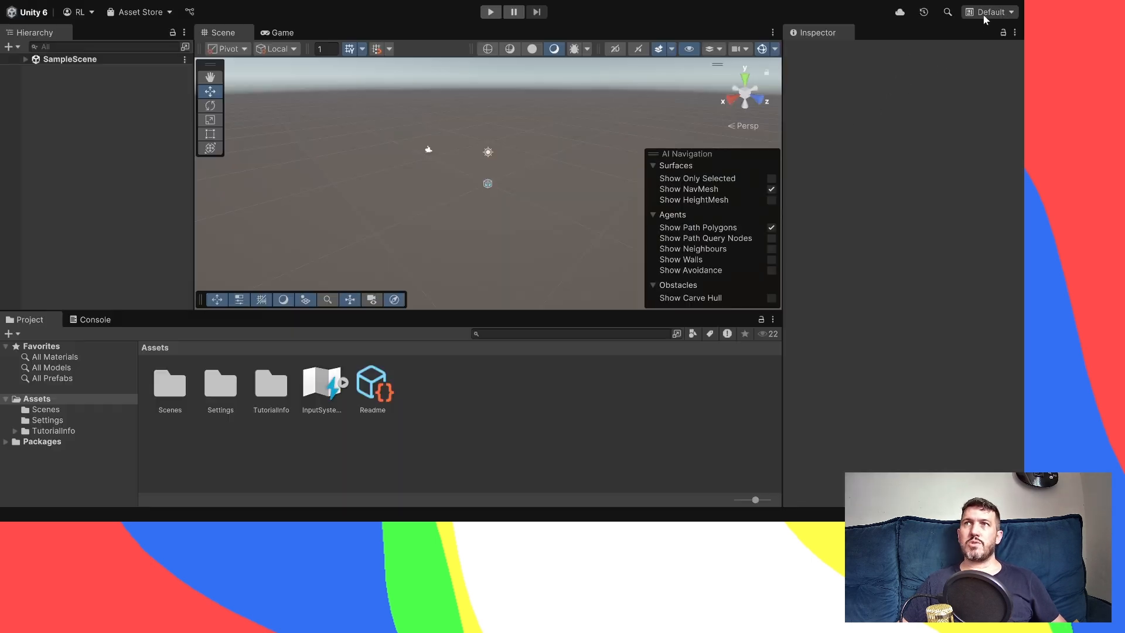
click(948, 66)
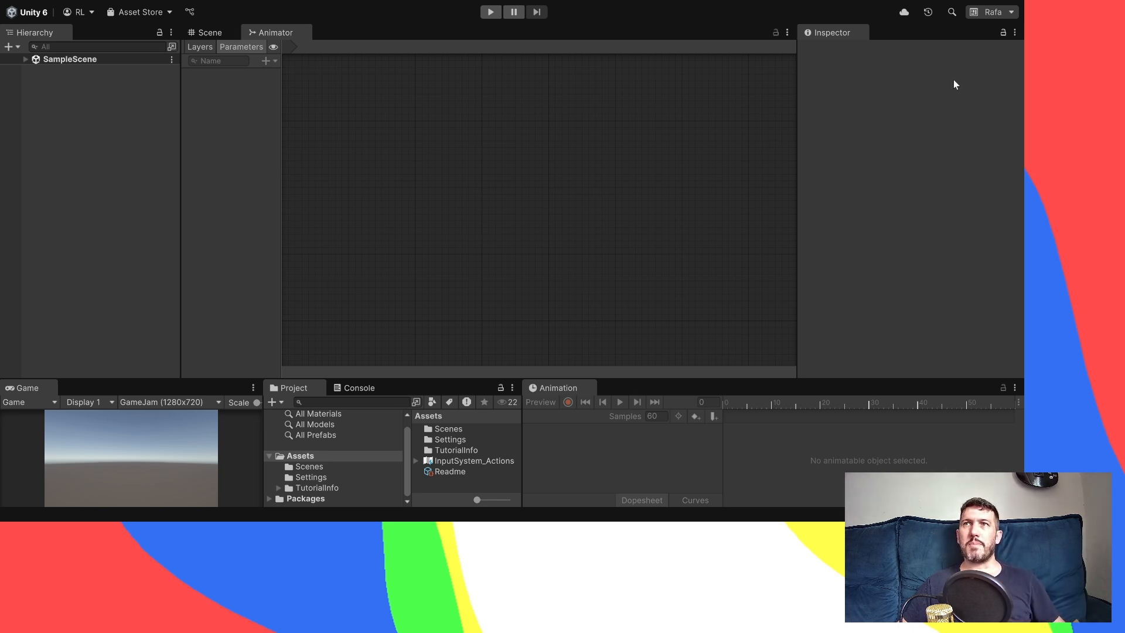
click(958, 52)
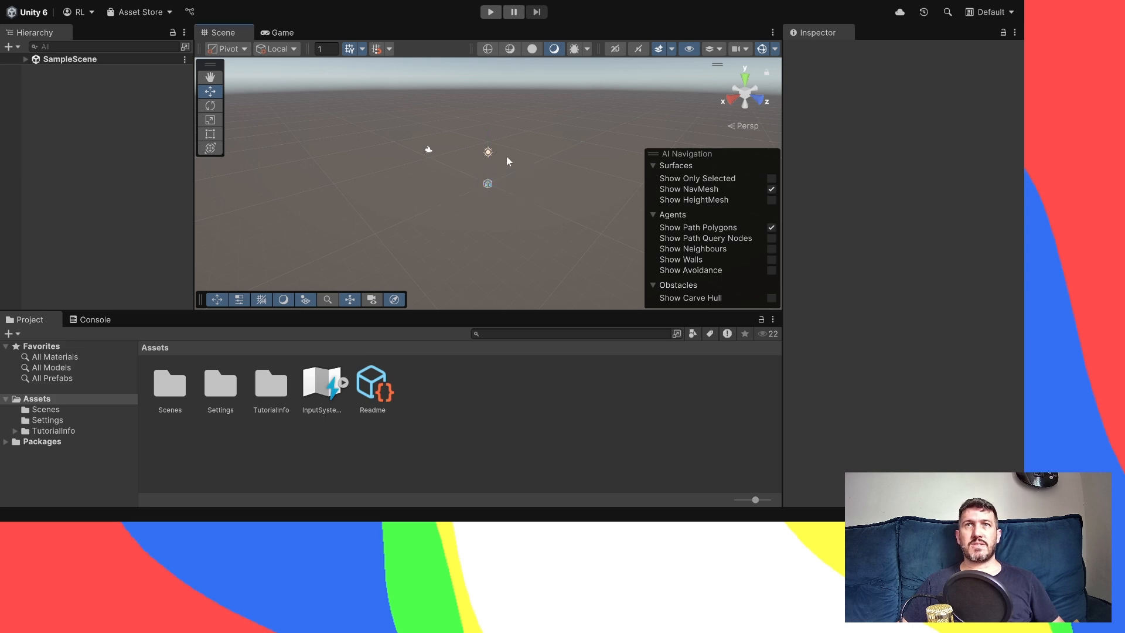
- Expand SampleScene and inspect its Main Camera and Directional Light while comparing the Scene and Game views
drag(523, 124, 381, 253)
click(535, 266)
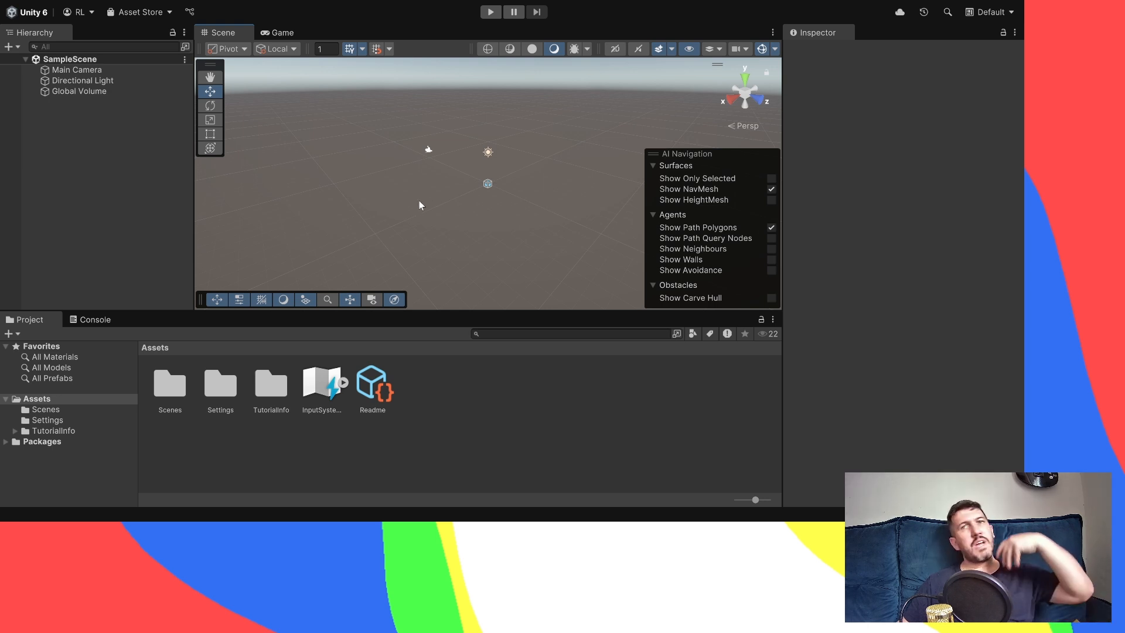
click(282, 34)
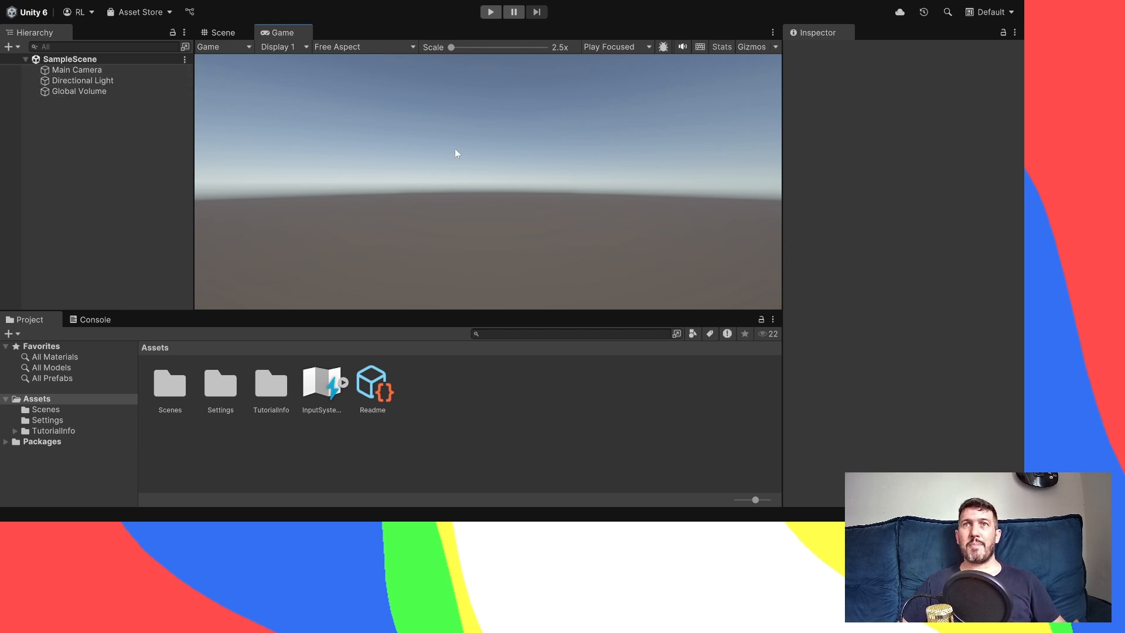
click(89, 70)
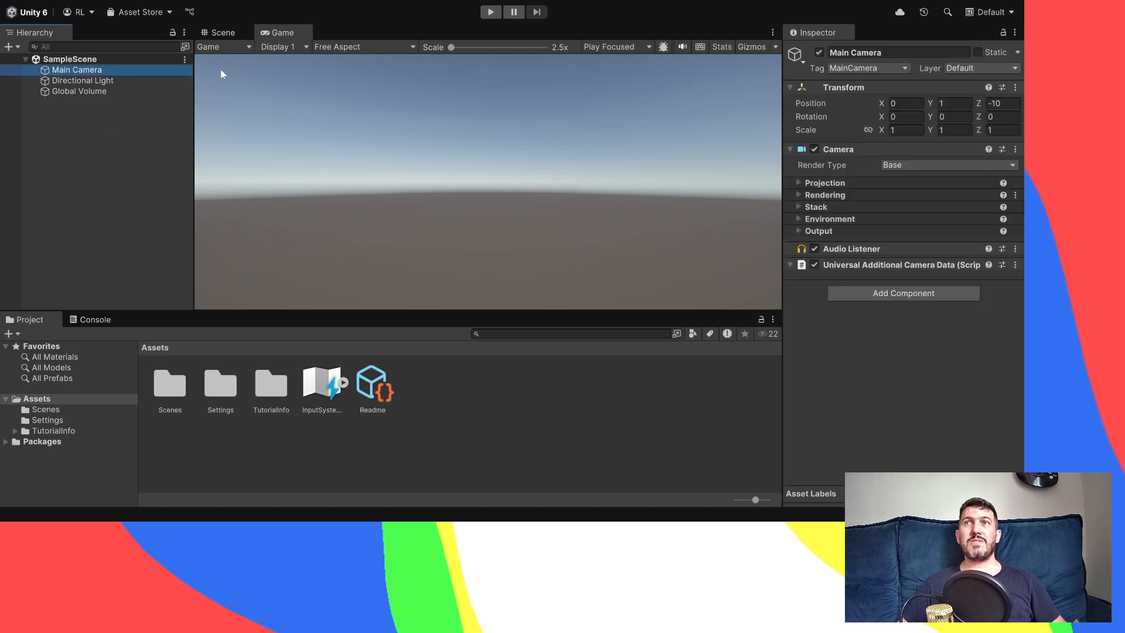
click(219, 34)
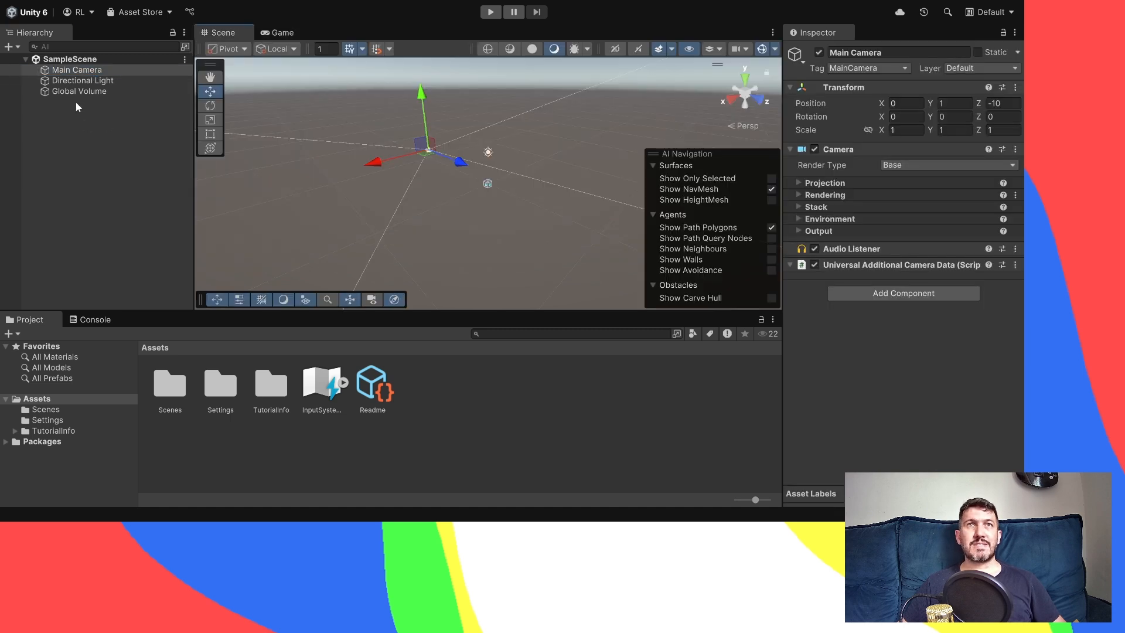
click(76, 80)
click(76, 70)
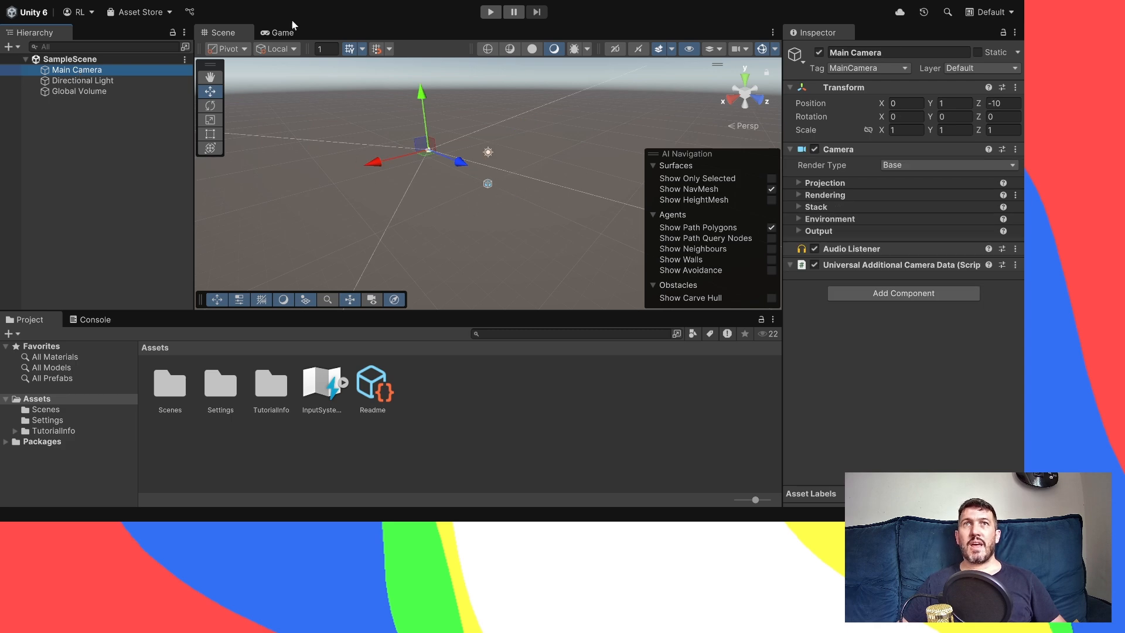
click(272, 32)
click(231, 36)
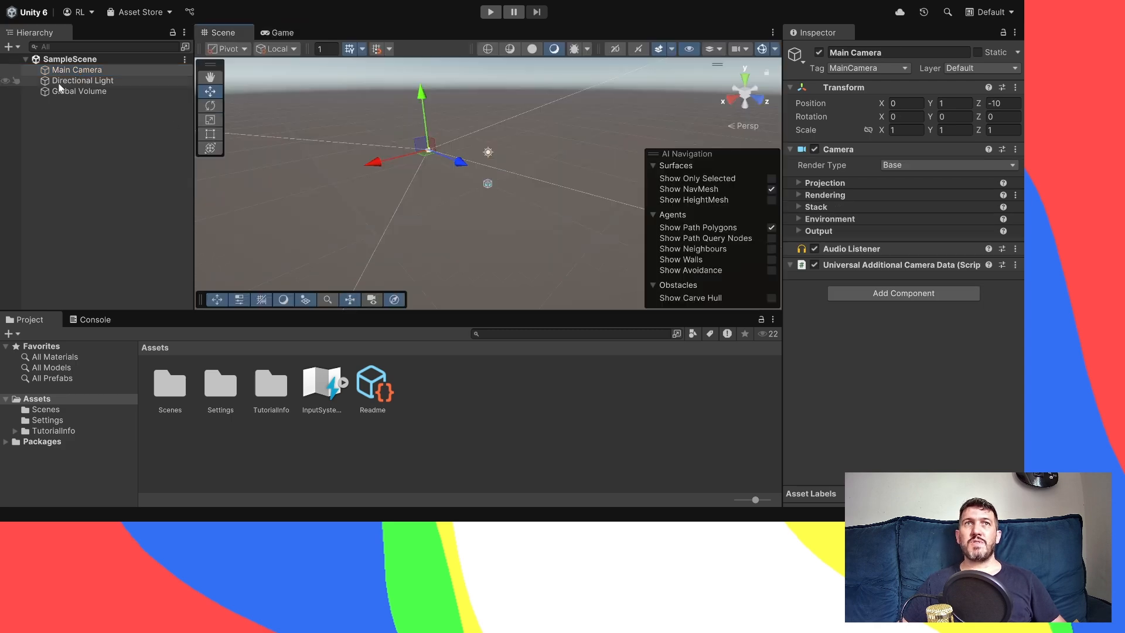
- Dock the Game view beneath the Inspector and make its pane slightly taller
click(283, 32)
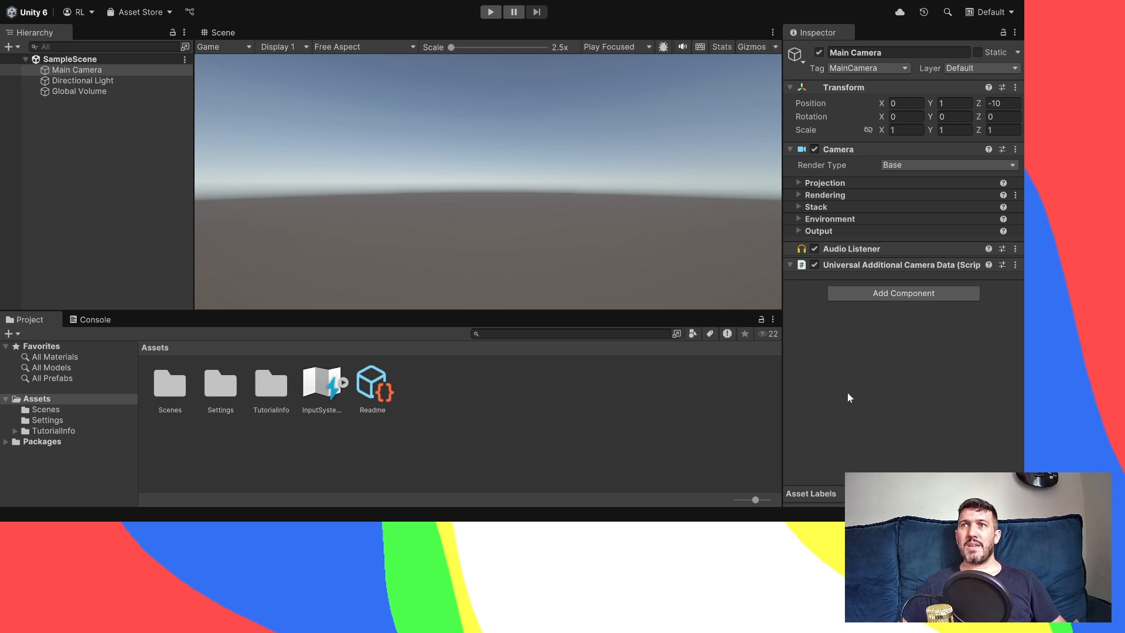
drag(877, 397, 876, 398)
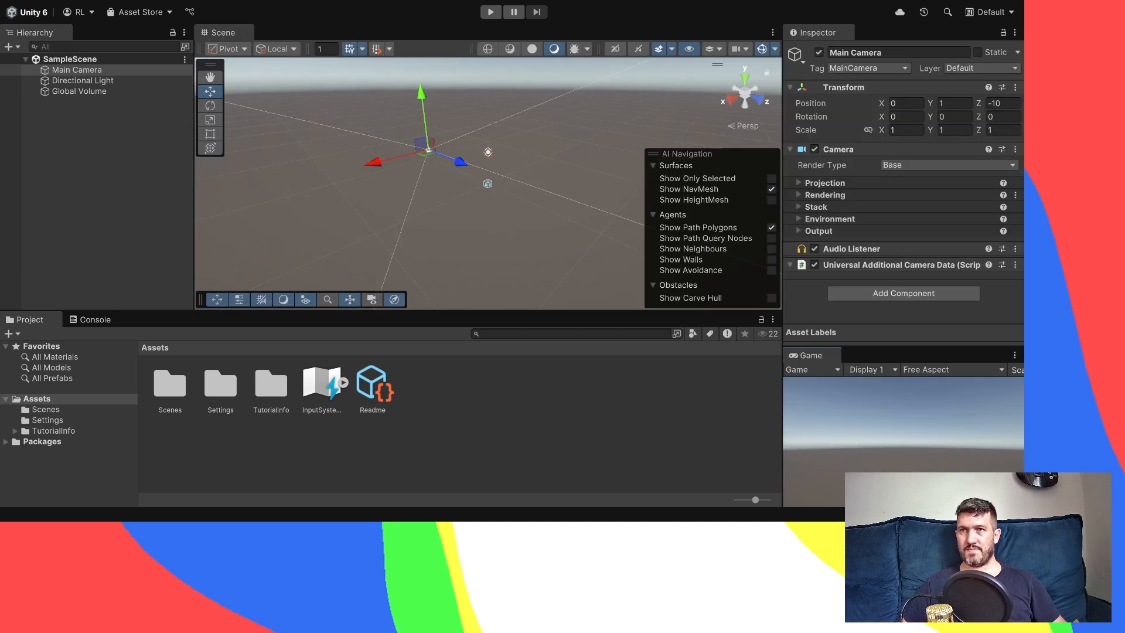
mouse_move(871, 347)
mouse_down()
mouse_move(870, 319)
mouse_move(869, 332)
mouse_up()
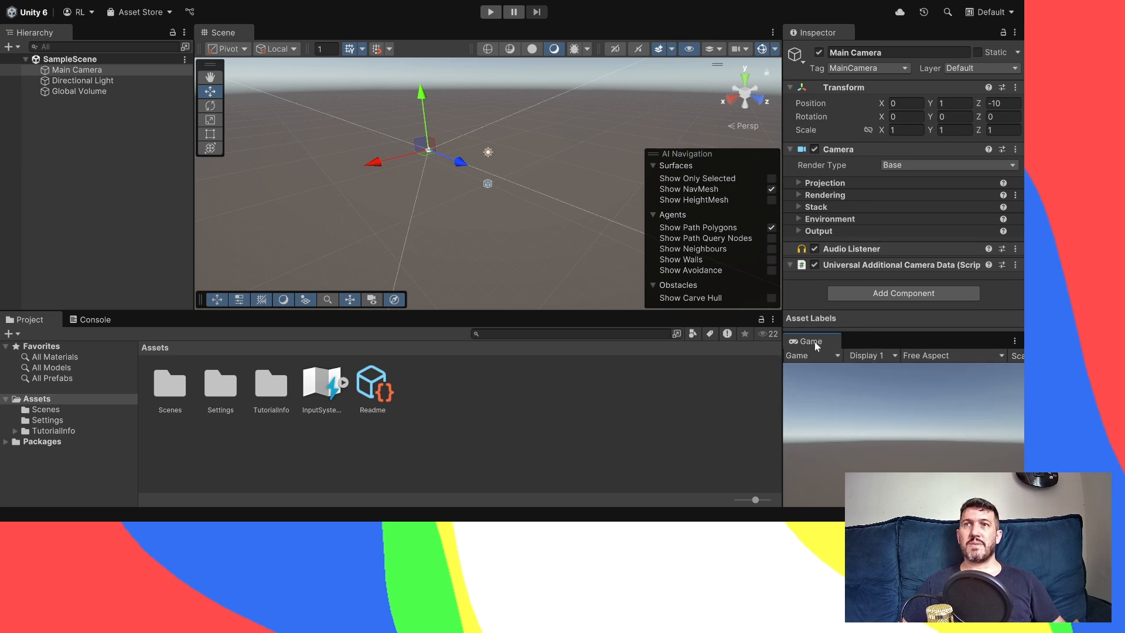
- Move the Game view beside the Console tab, and dock it as a separate pane to the right of the Project window
drag(667, 329, 668, 328)
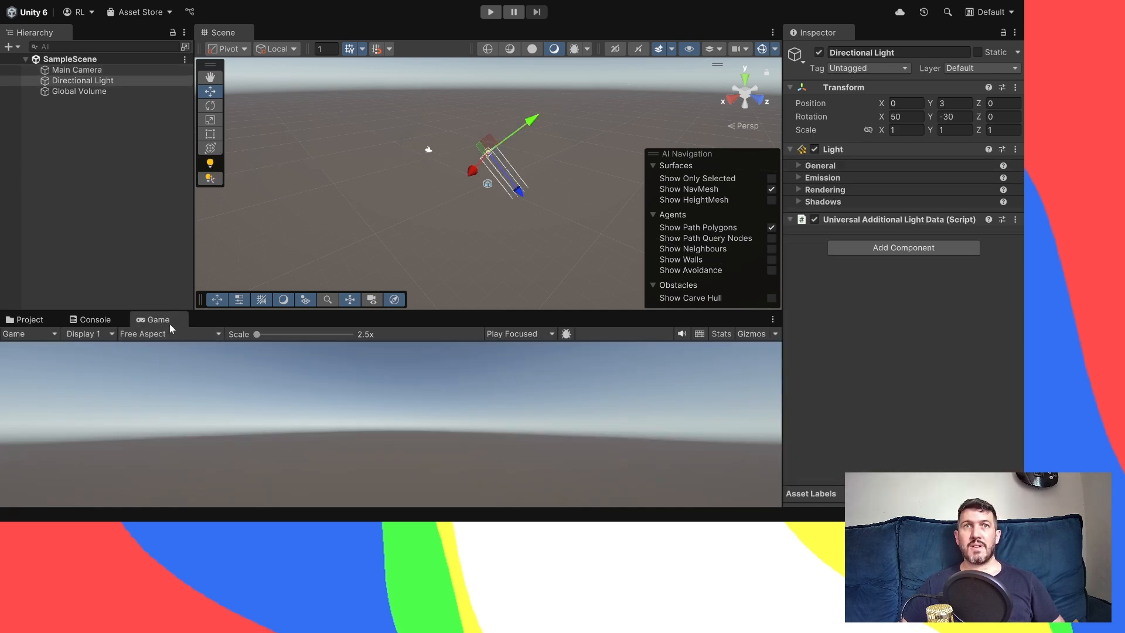
drag(169, 325, 655, 394)
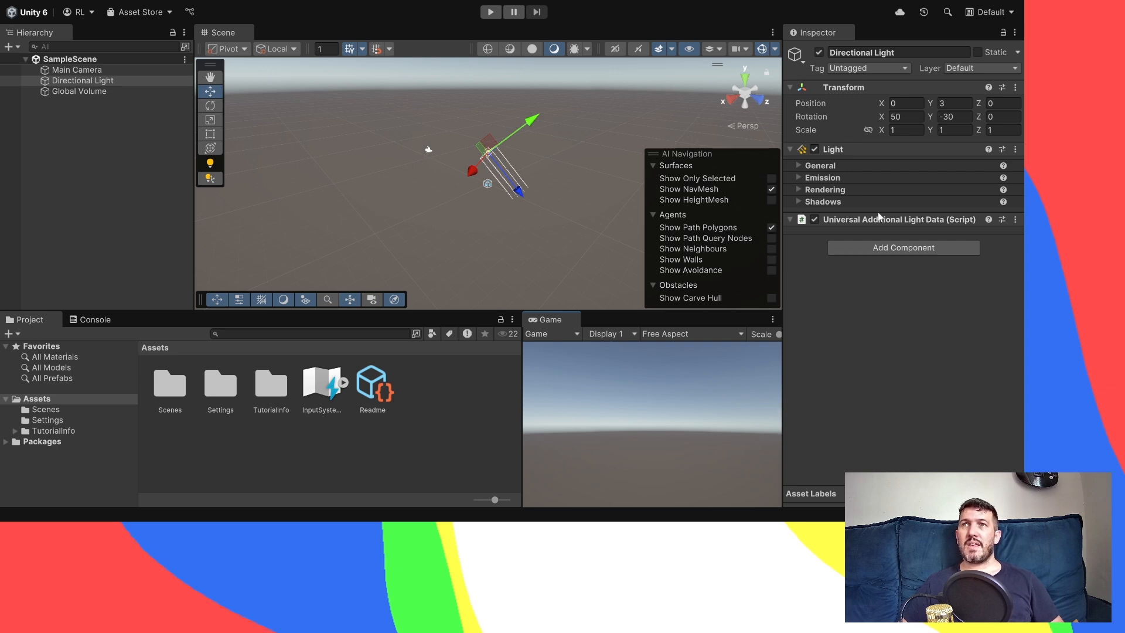
- Widen the Inspector and dock it to the right of the Scene view, above the Game view
mouse_move(781, 404)
mouse_down()
mouse_move(891, 402)
mouse_move(760, 405)
mouse_up()
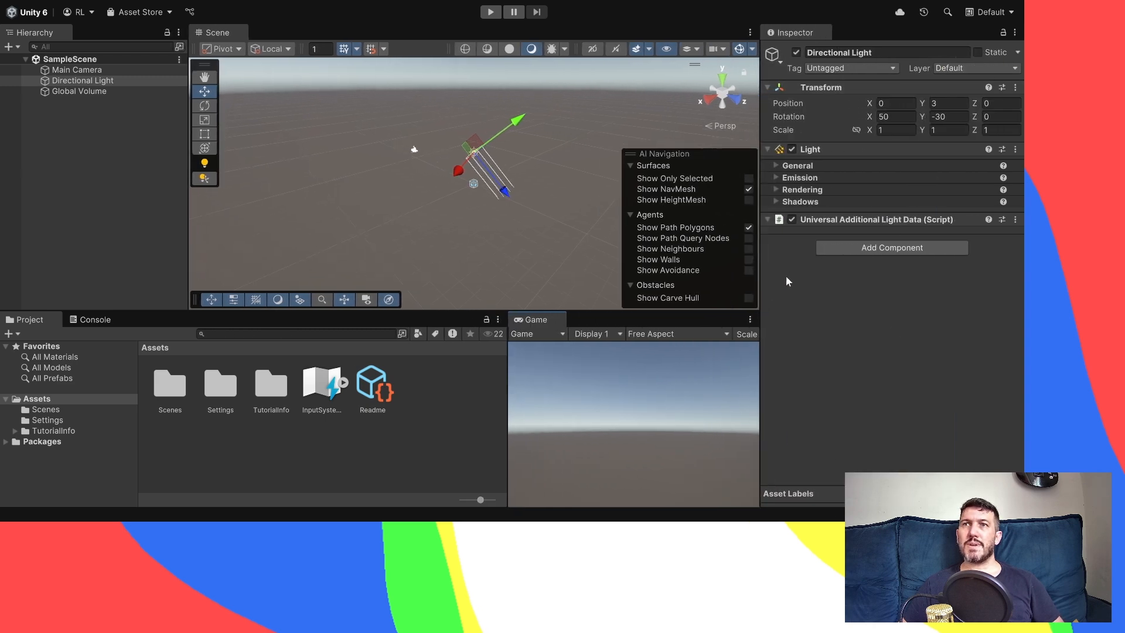
drag(804, 36, 789, 304)
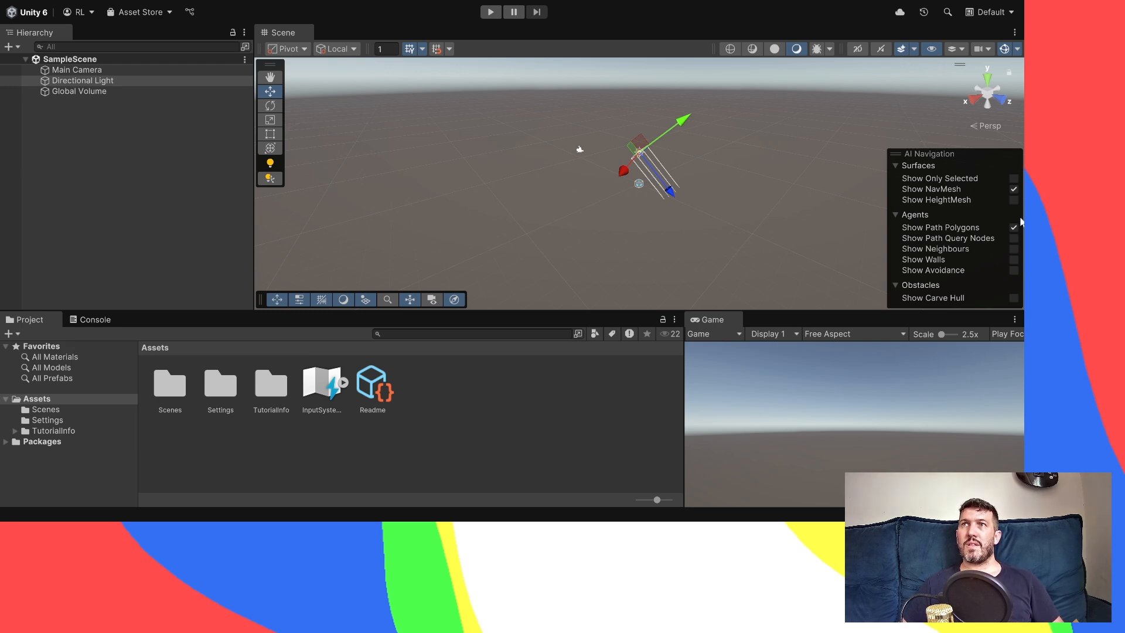
drag(971, 189, 973, 206)
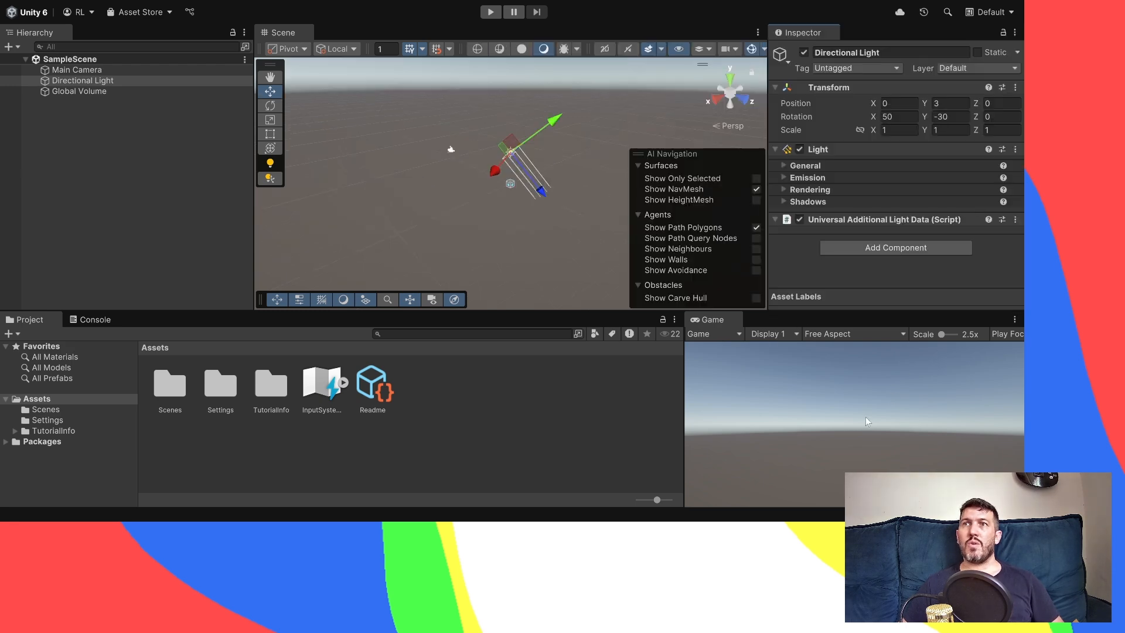
- Make the Scene view taller and narrow the Game pane to roughly the Inspector's width, leaving no object selected
drag(505, 310, 517, 350)
drag(684, 421, 777, 414)
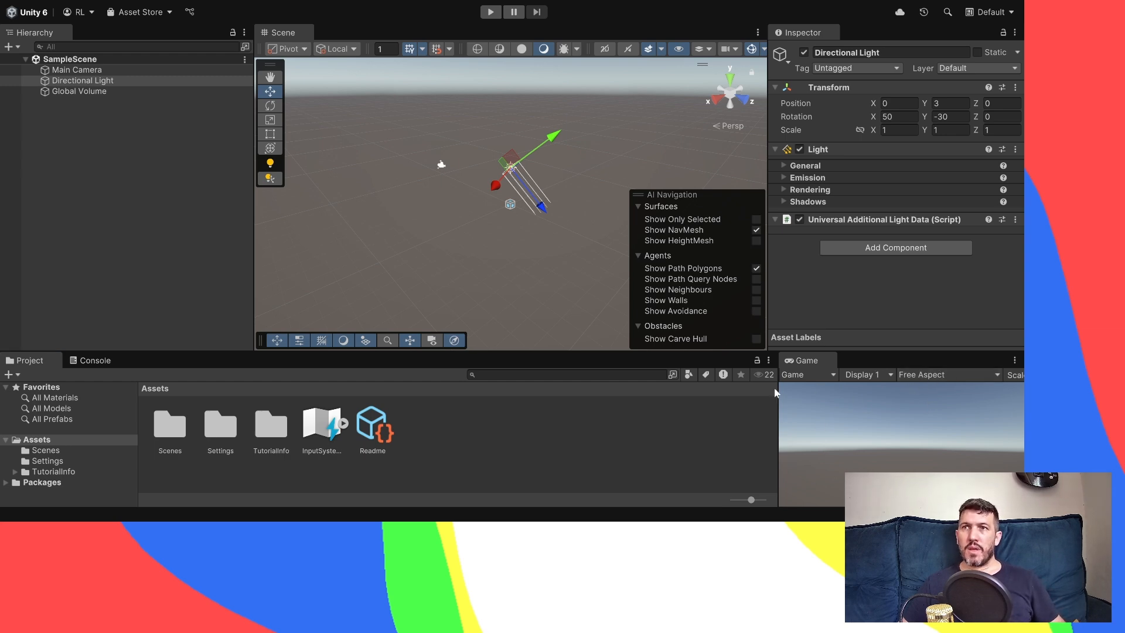
click(516, 265)
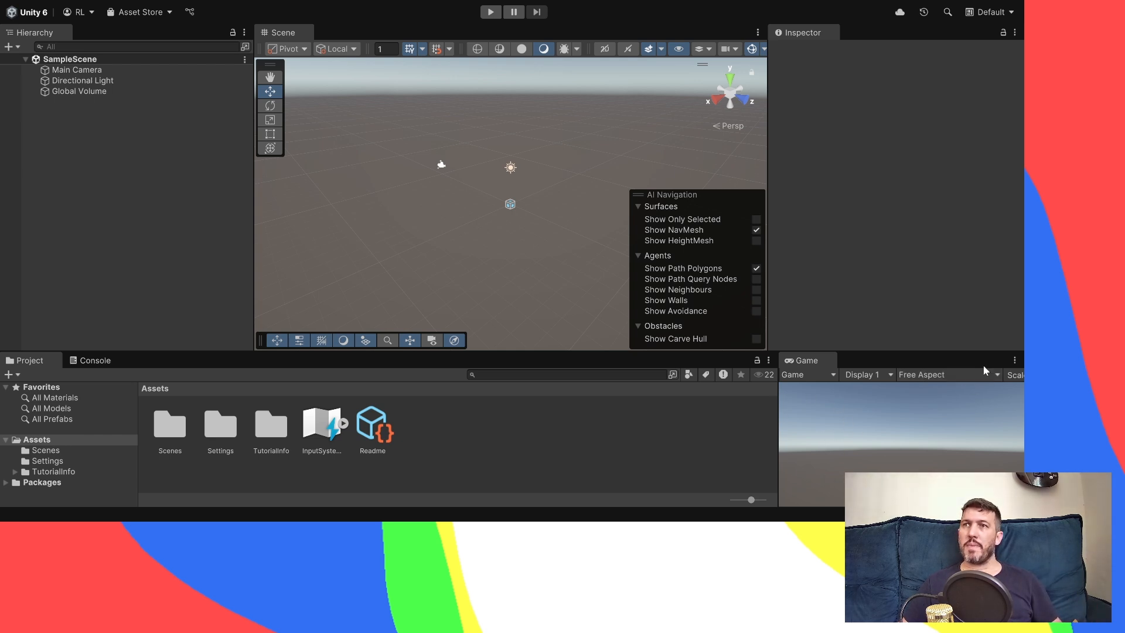
- Set the Game view to Full HD (1920x1080) at 0.43x scale and align its pane with the Inspector's width
click(825, 437)
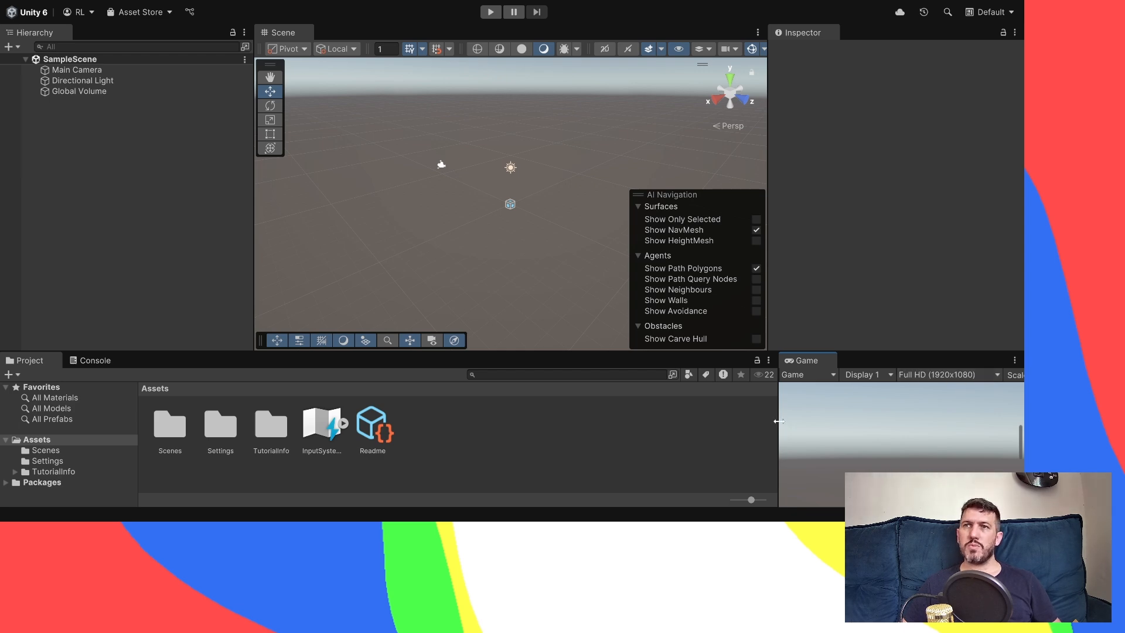
drag(780, 430, 654, 428)
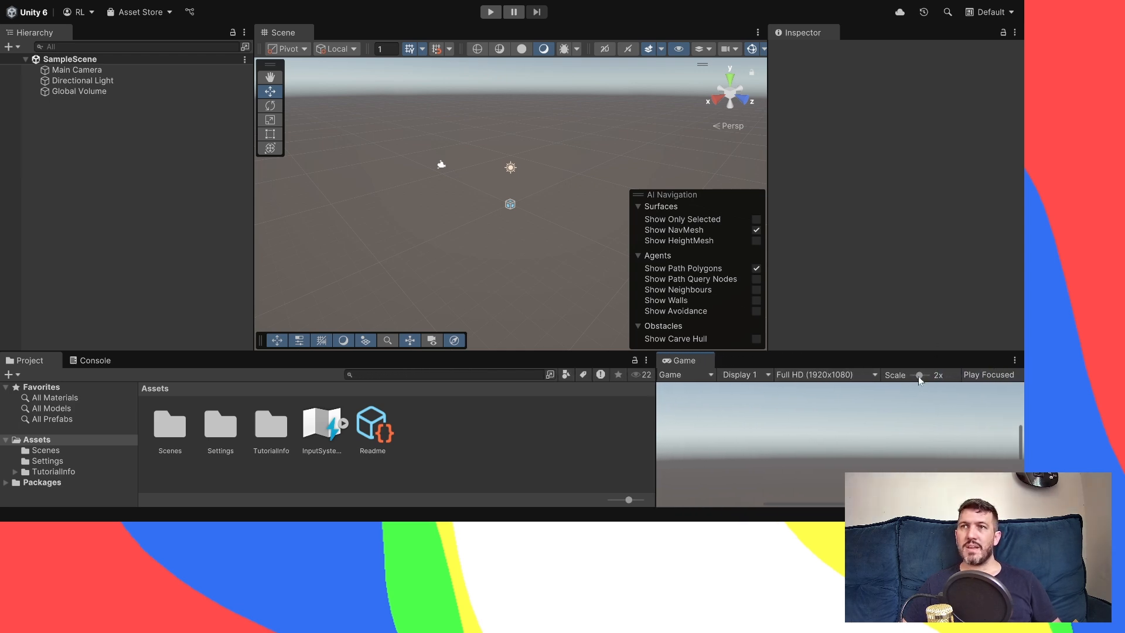
drag(920, 375, 906, 382)
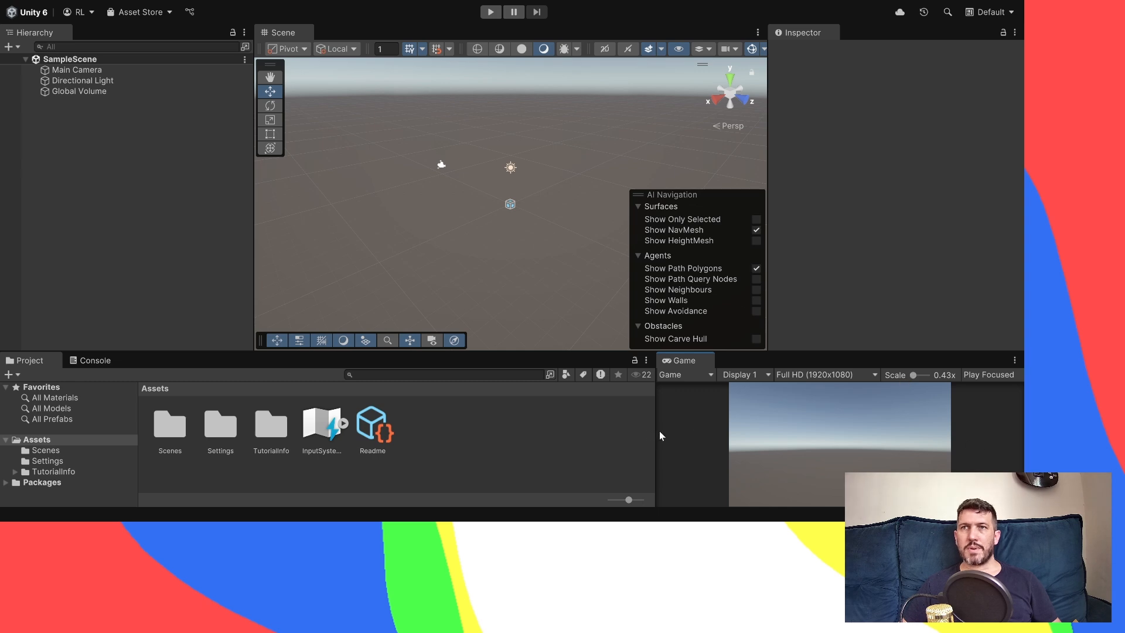
drag(657, 432, 770, 419)
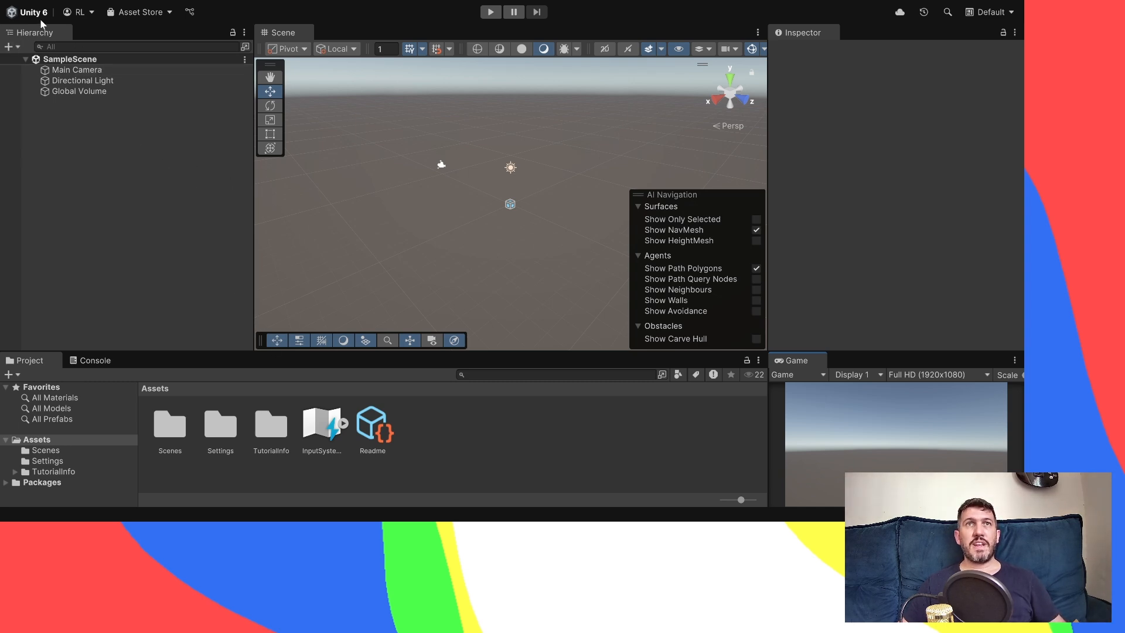
- Inspect the Main Camera, and toggle the Directional Light off and on repeatedly to compare the lighting
click(69, 72)
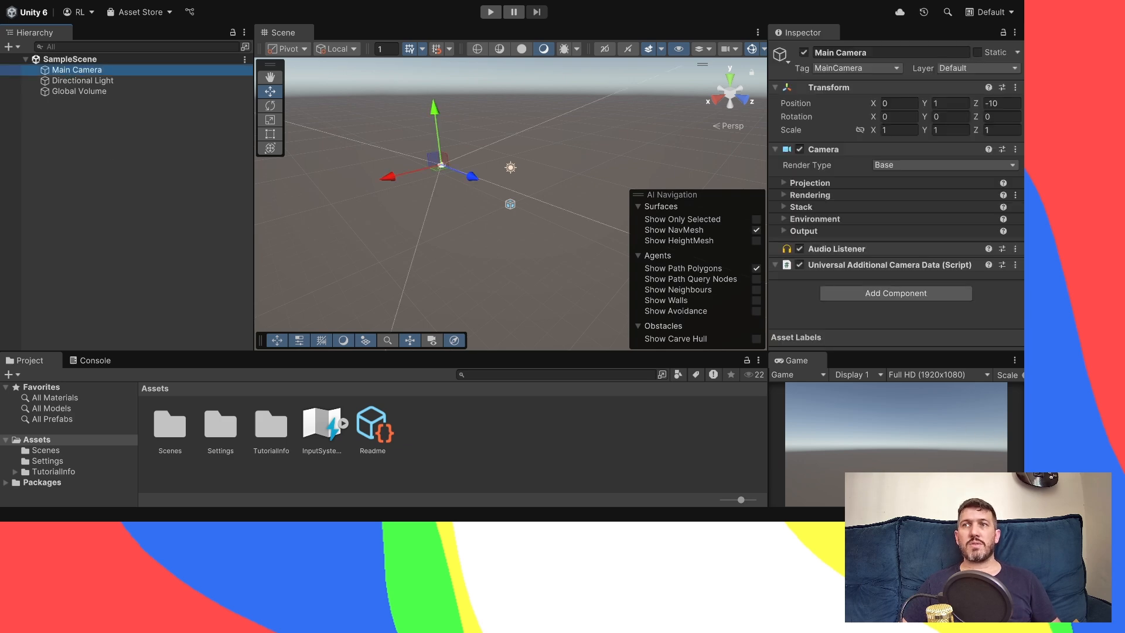
click(71, 81)
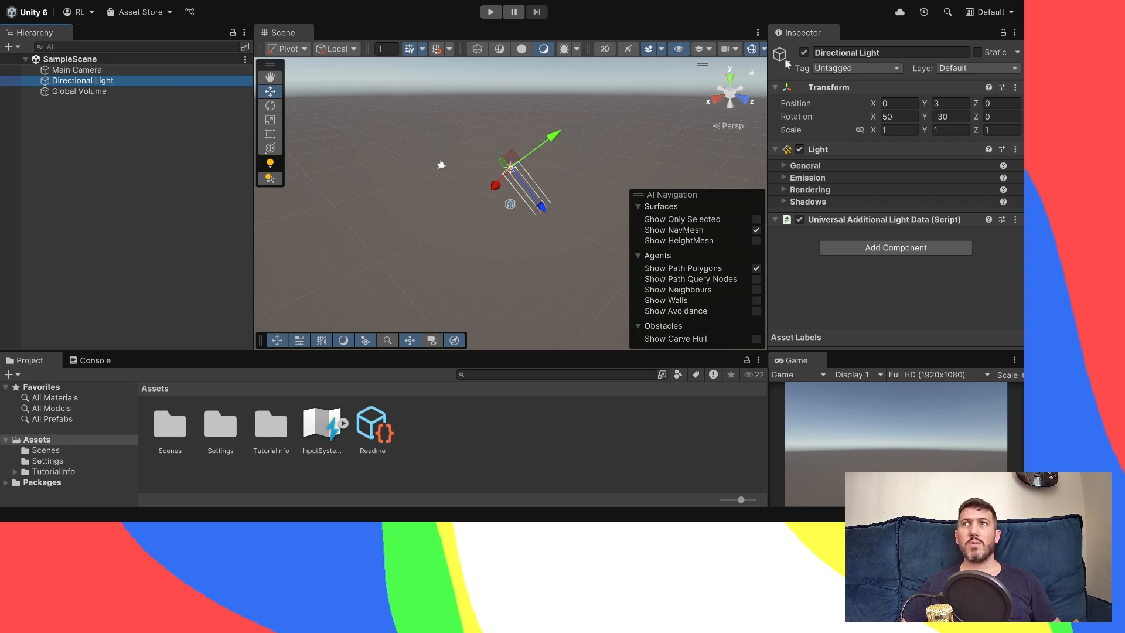
click(804, 53)
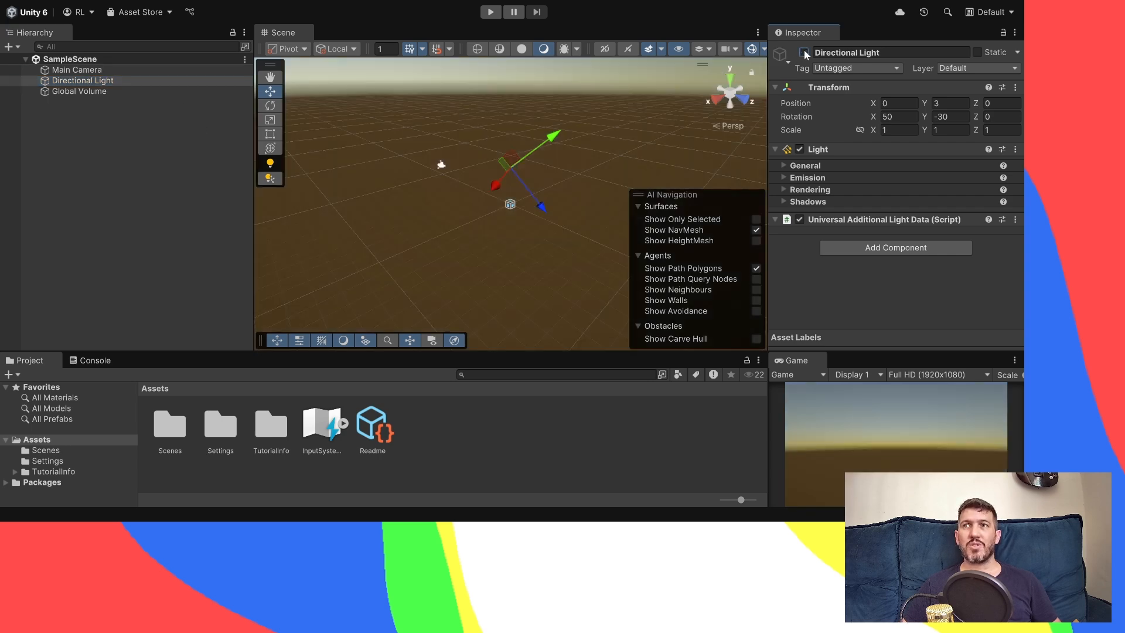
click(805, 53)
click(805, 53)
click(805, 53)
click(804, 52)
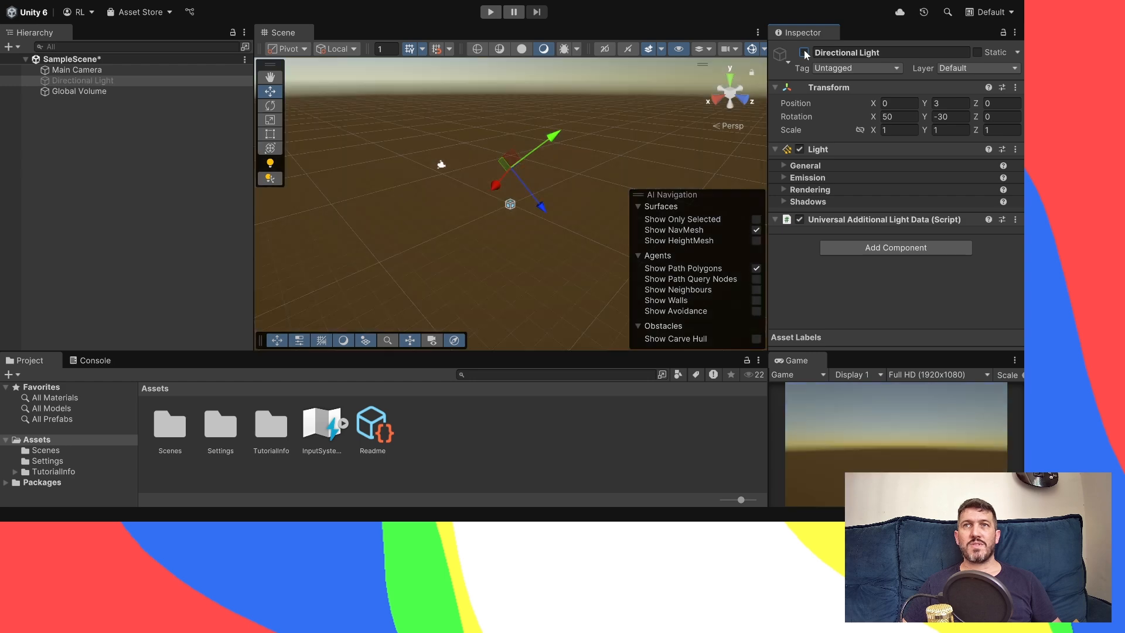
click(805, 53)
click(804, 53)
click(804, 53)
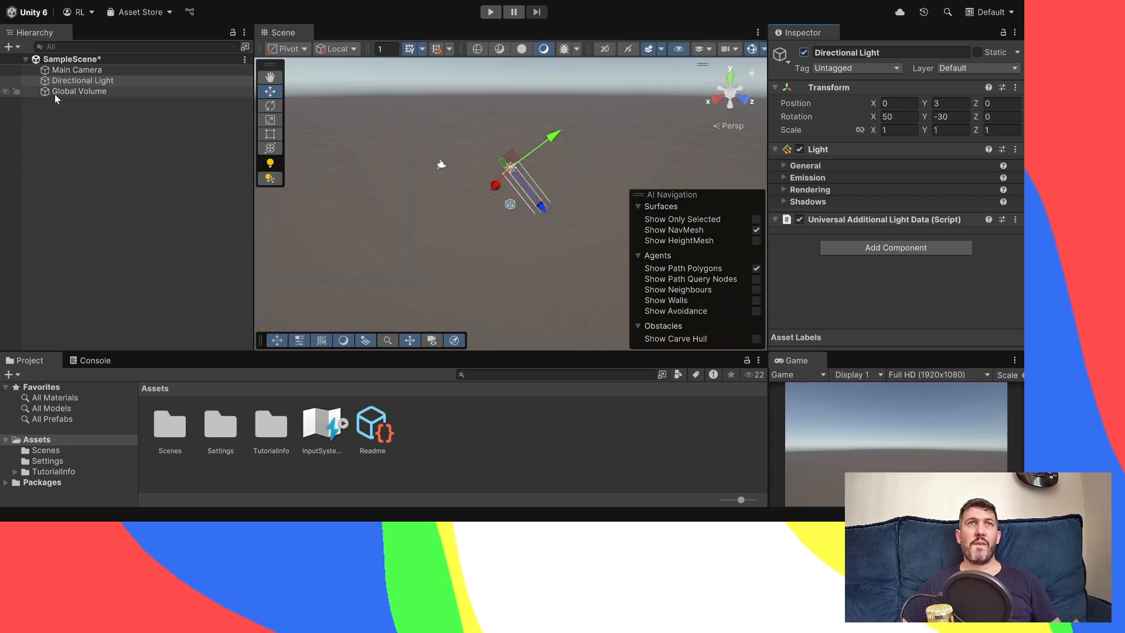
- Clear the selection and narrow the Hierarchy window to give the Scene view more width
click(136, 210)
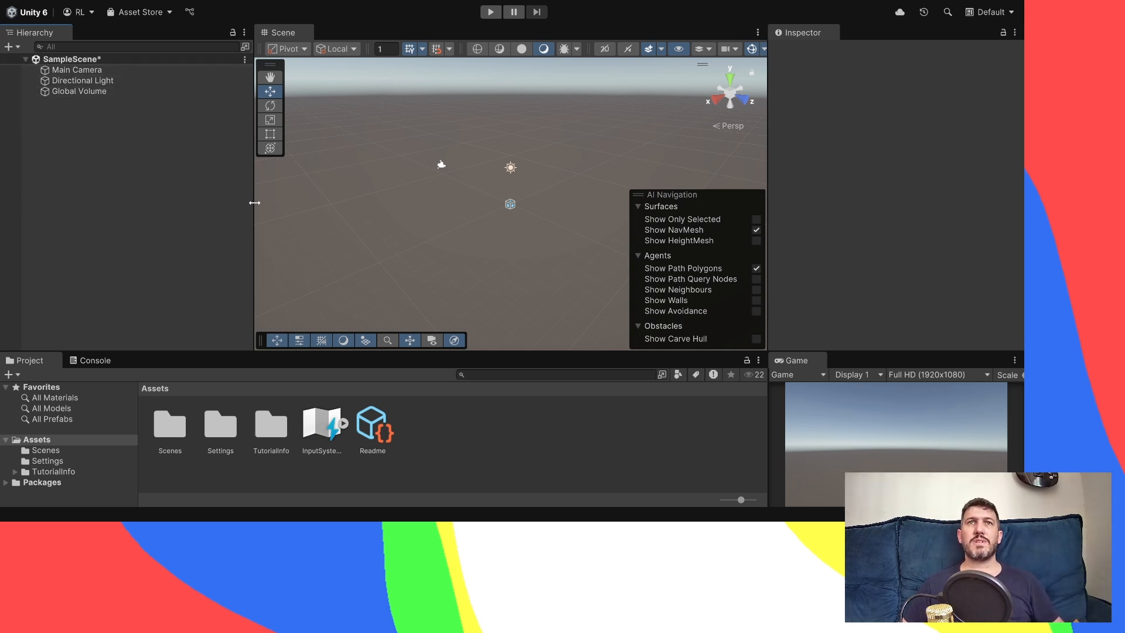
drag(252, 203, 169, 207)
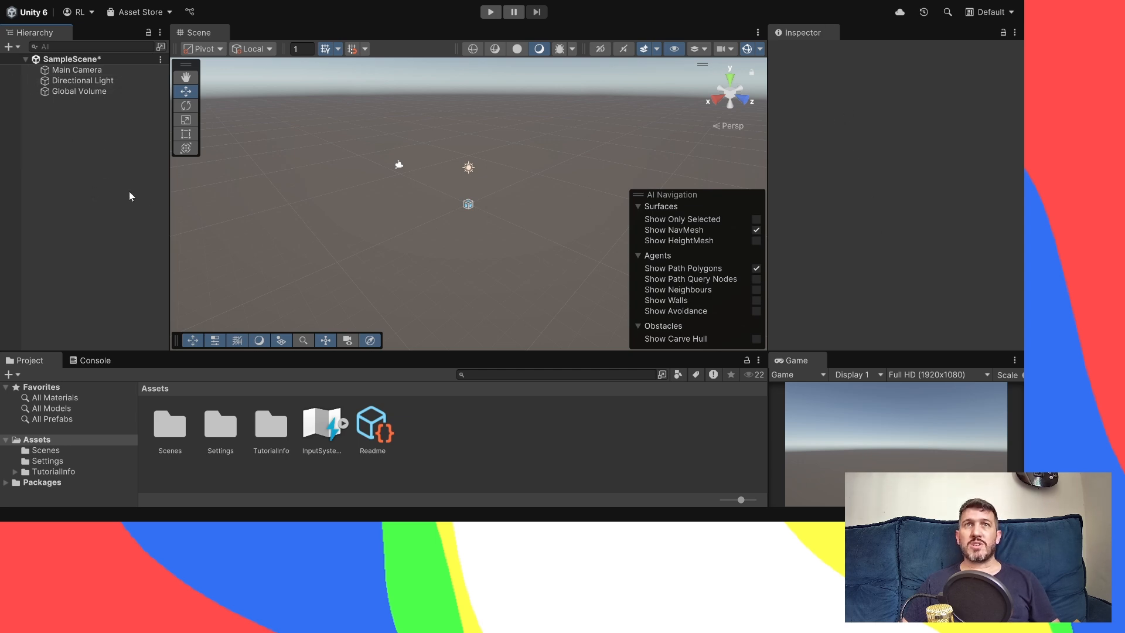
- Inspect the components of the Main Camera, Directional Light and Global Volume in turn, and clear the selection
click(89, 70)
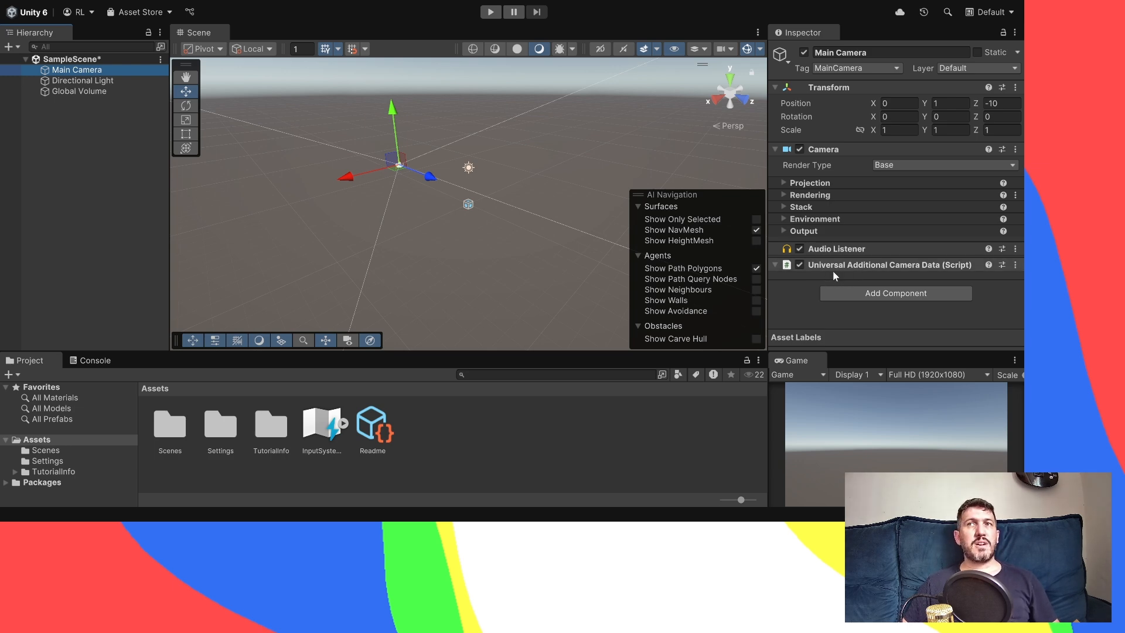
click(83, 81)
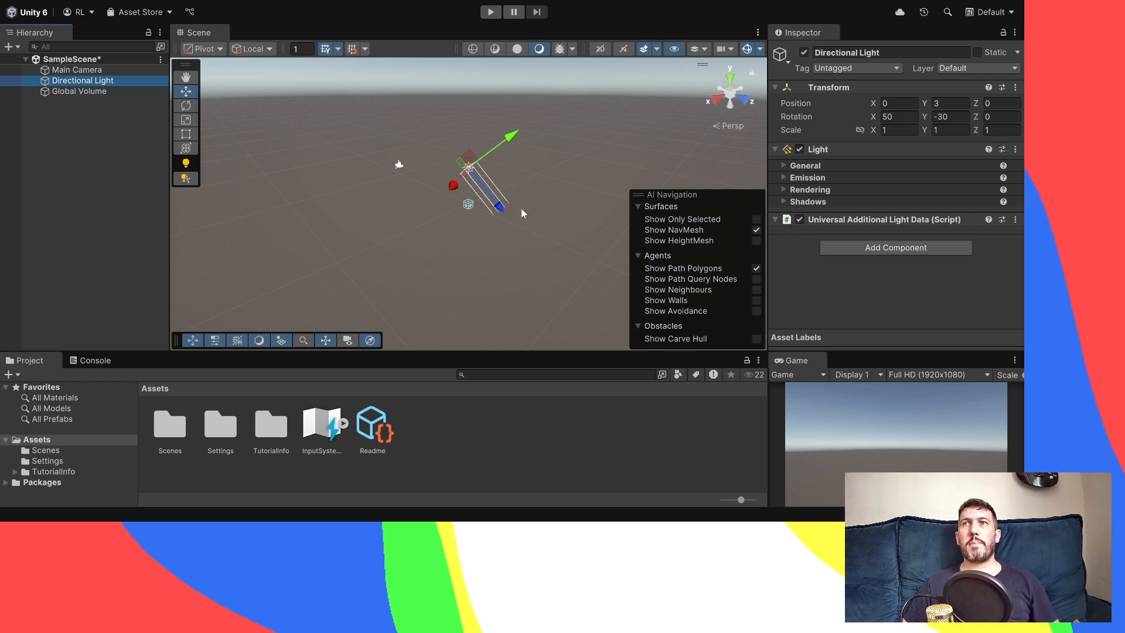
click(80, 92)
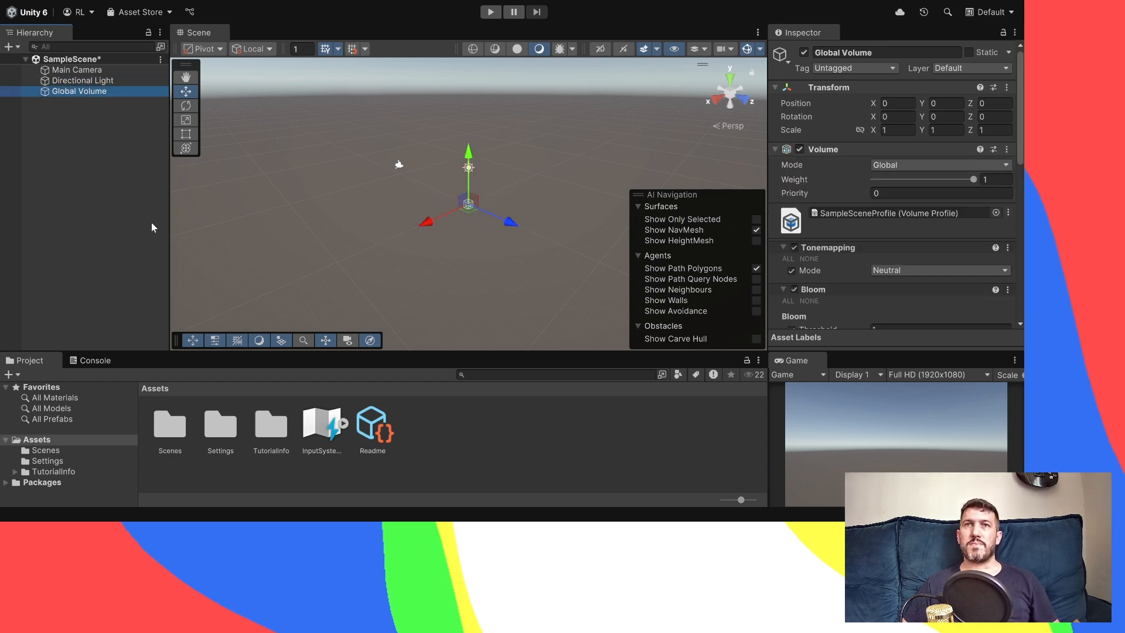
click(75, 71)
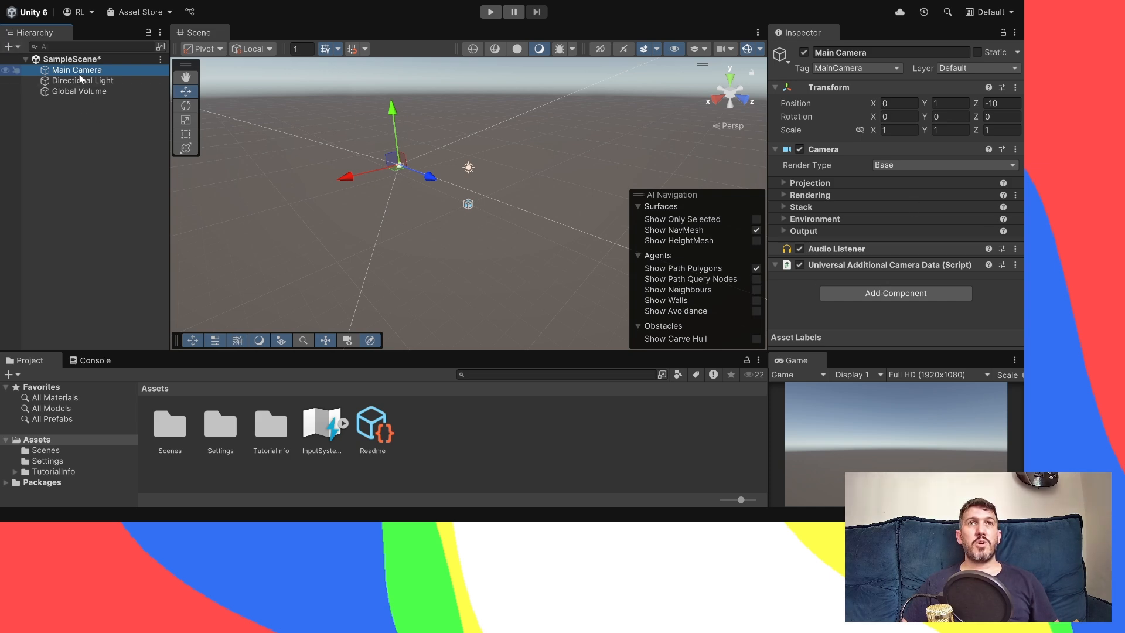
click(254, 292)
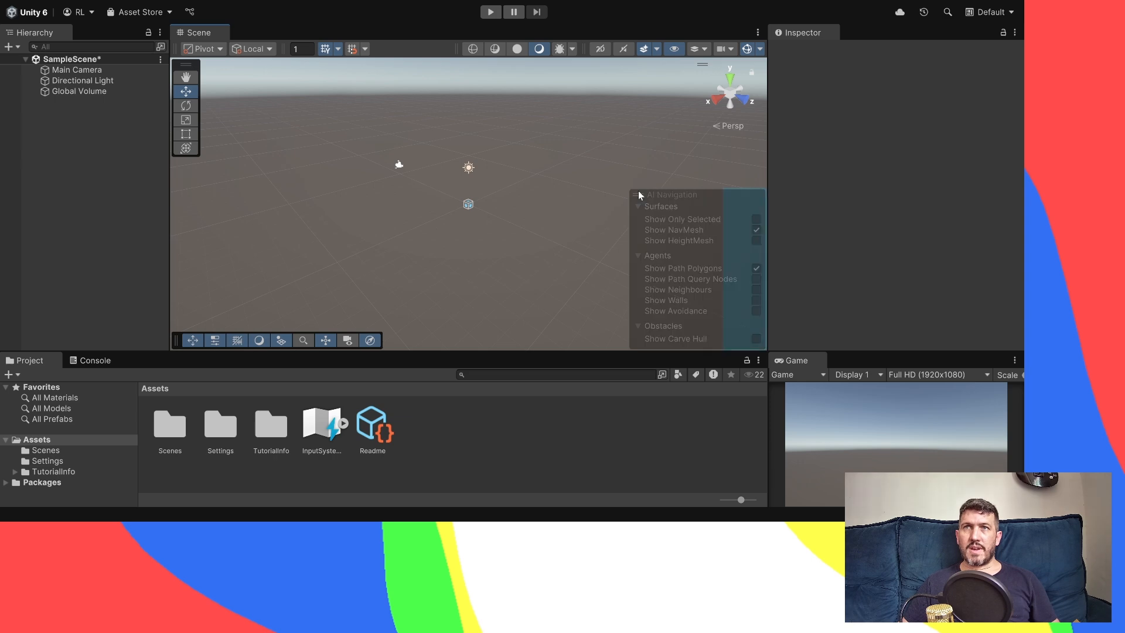
- Dock the AI Navigation overlay along the lower edge of the Scene view to clear the viewport
drag(639, 191, 759, 345)
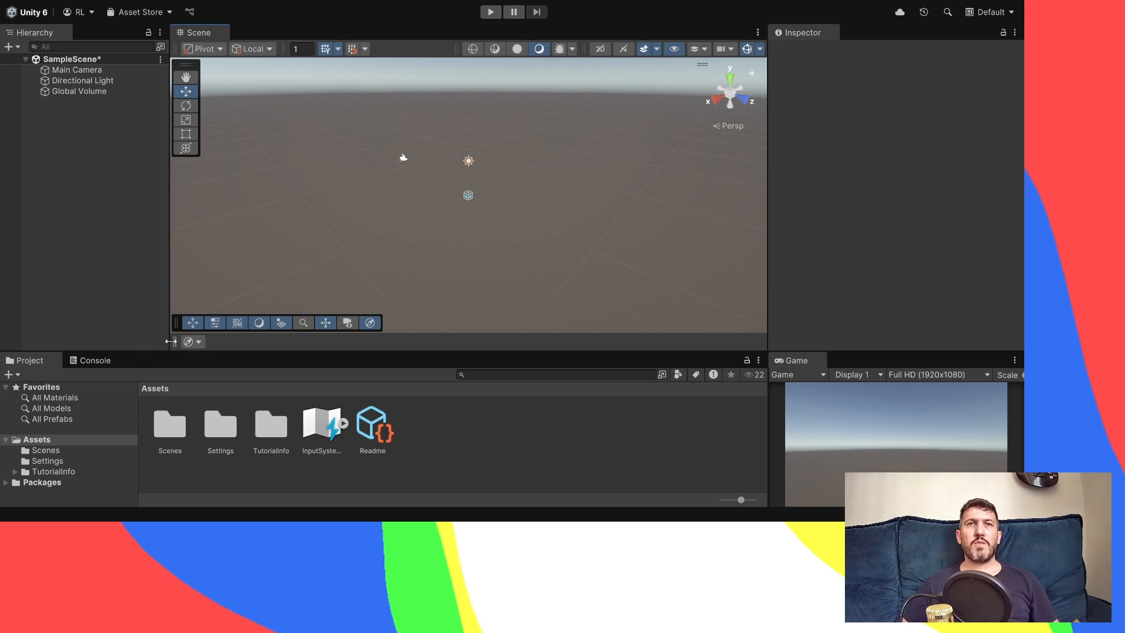
middle_drag(476, 195, 431, 214)
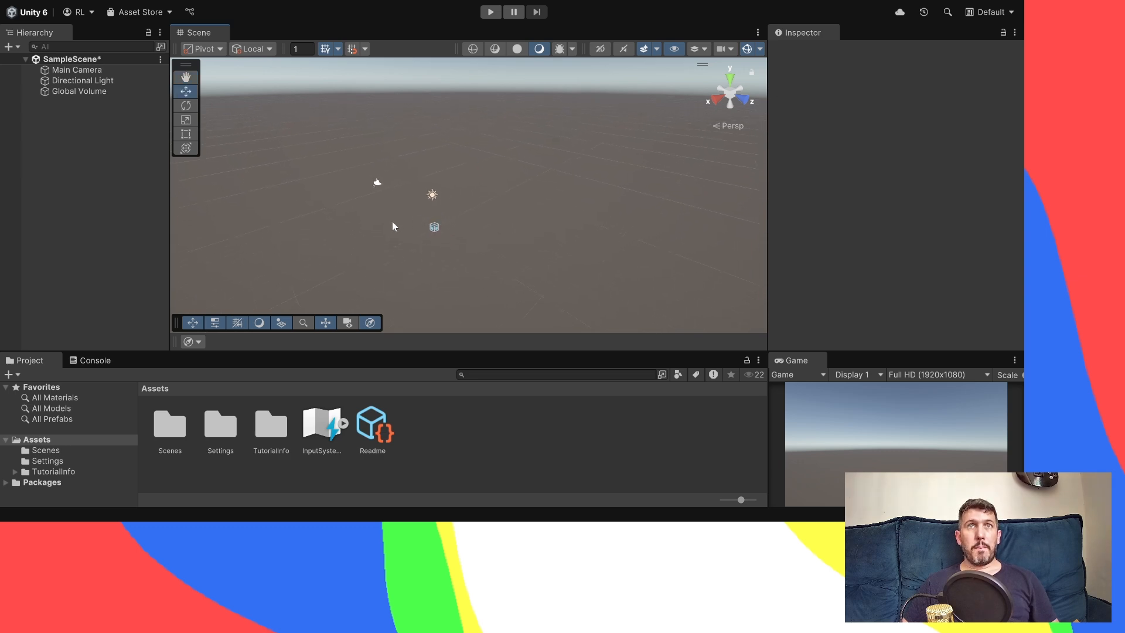